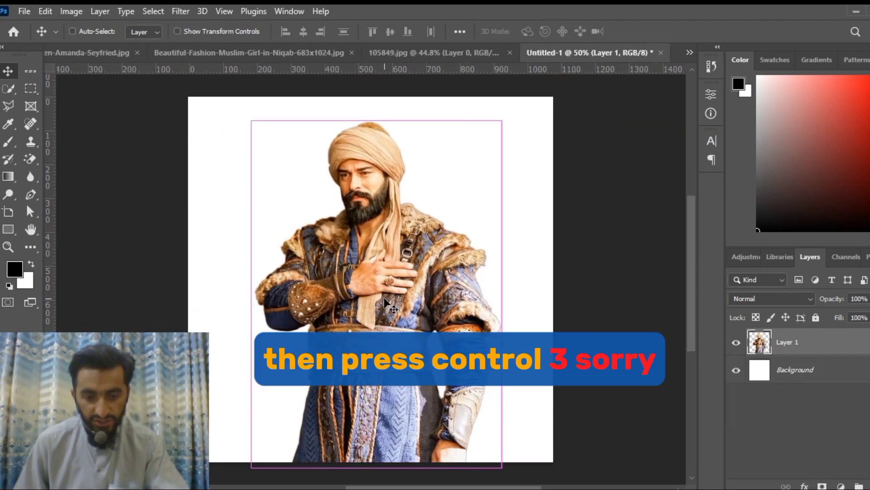
Scale the cut-out figure on Layer 1 down slightly and move it lower so its base reaches the canvas bottom.
key(ctrl+t)
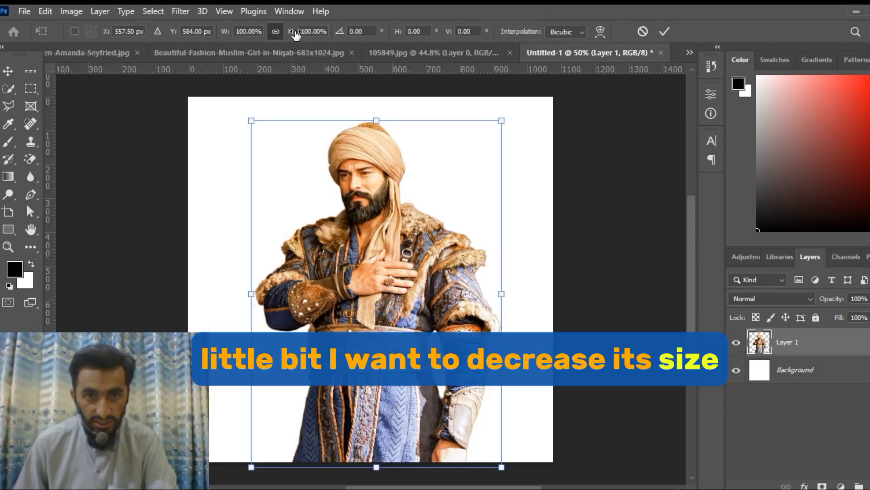
drag(294, 33, 291, 35)
drag(416, 227, 411, 241)
click(664, 32)
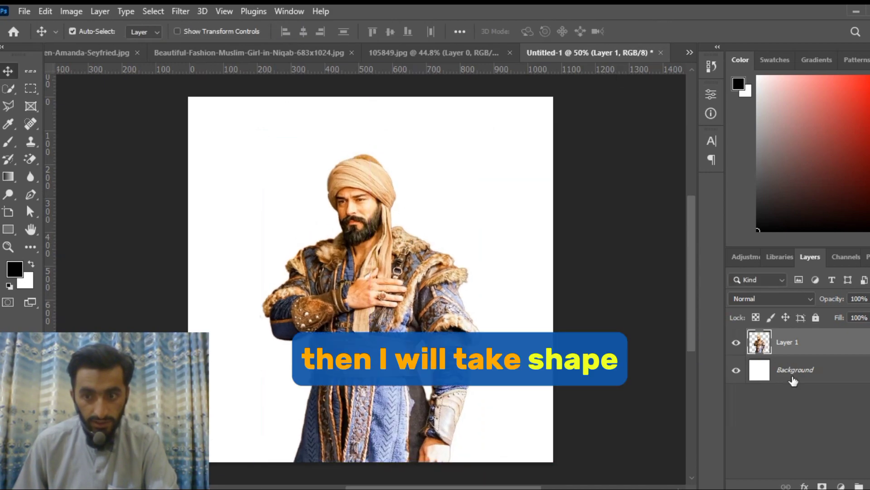
Draw a rectangle of about 1227 × 1134 px covering the whole canvas and place its layer below Layer 1.
right_click(6, 233)
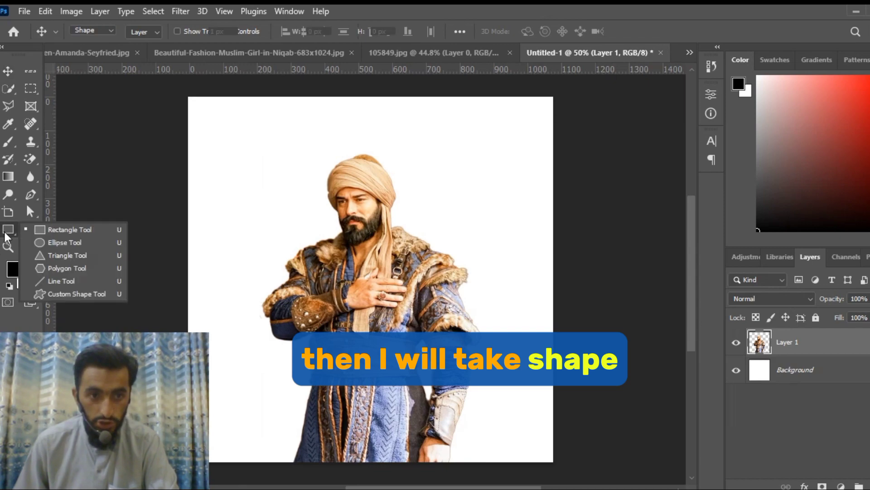
click(53, 230)
drag(172, 89, 587, 468)
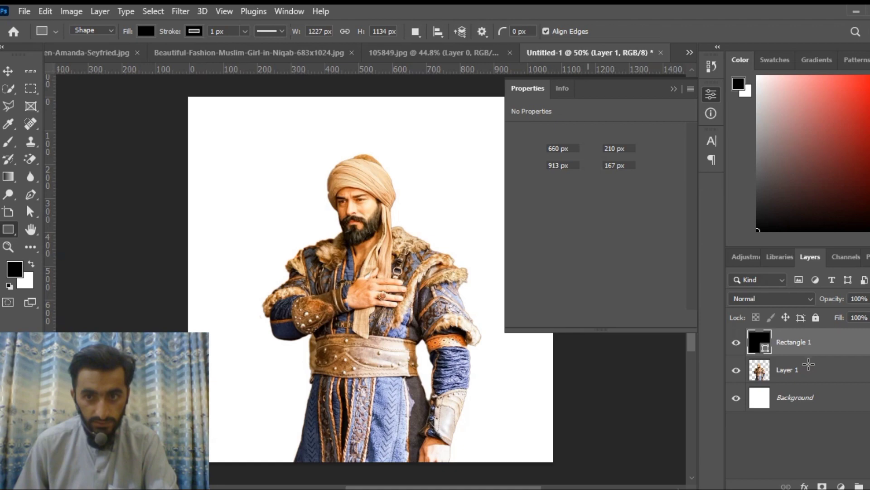
drag(841, 346, 841, 372)
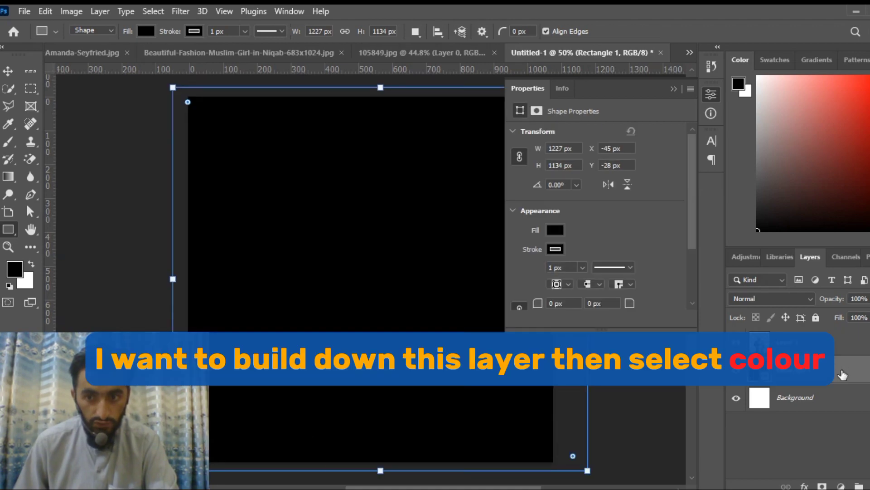
Fill the background rectangle with a solid medium blue that matches the figure's clothing.
click(555, 231)
click(690, 257)
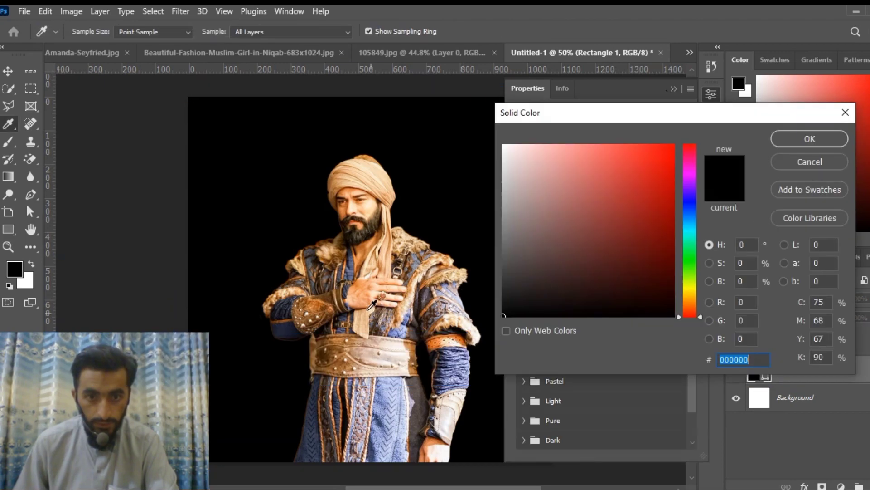
click(312, 263)
click(309, 261)
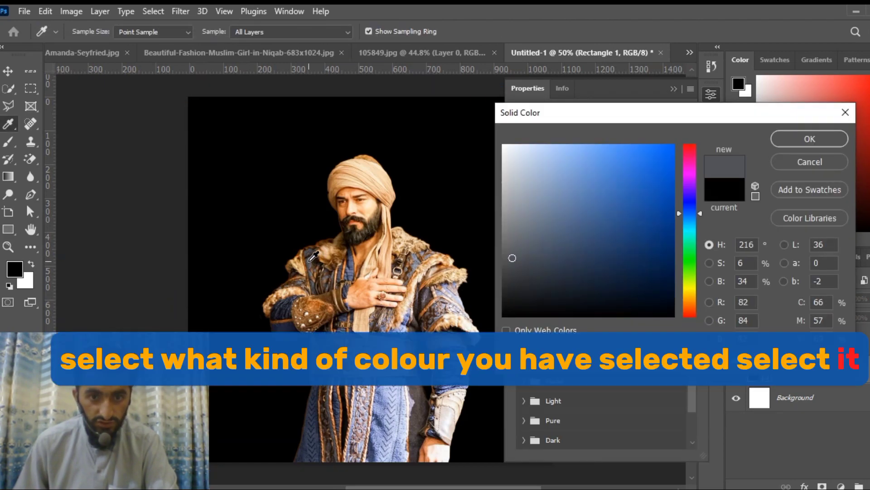
click(564, 221)
drag(578, 210, 604, 210)
click(799, 139)
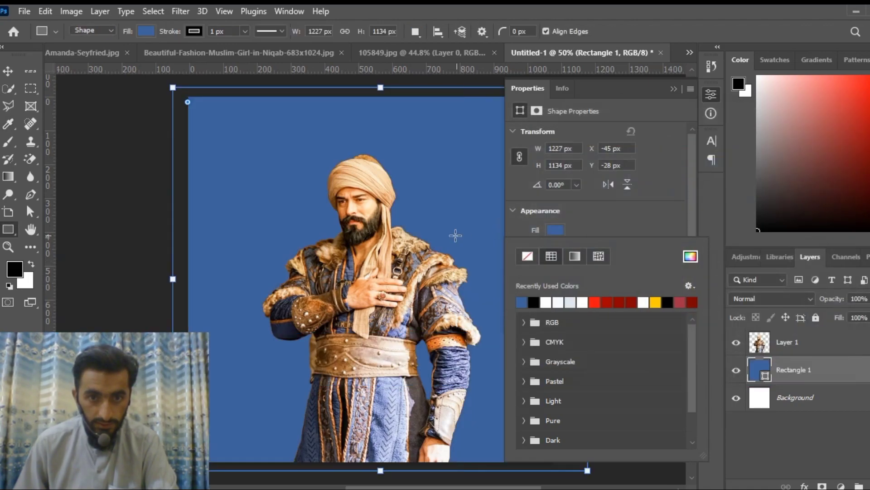
click(674, 90)
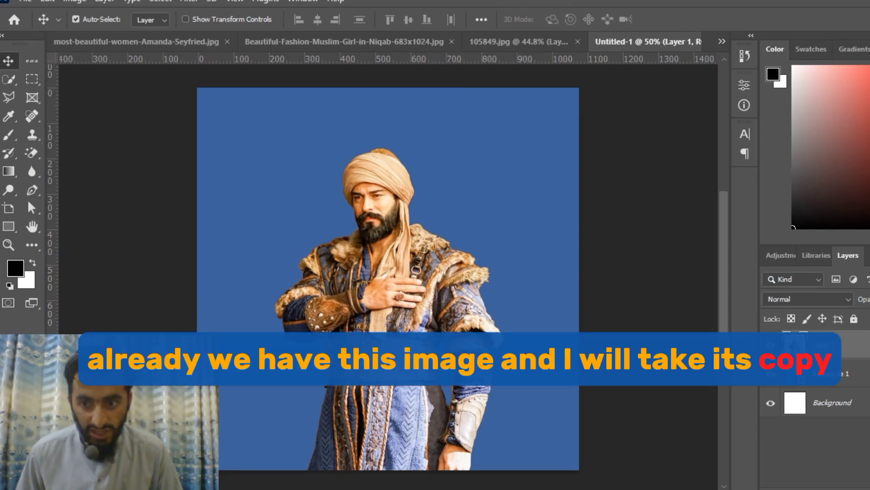
Duplicate the figure layer and open the Stroke effect for the original Layer 1.
drag(860, 342, 860, 482)
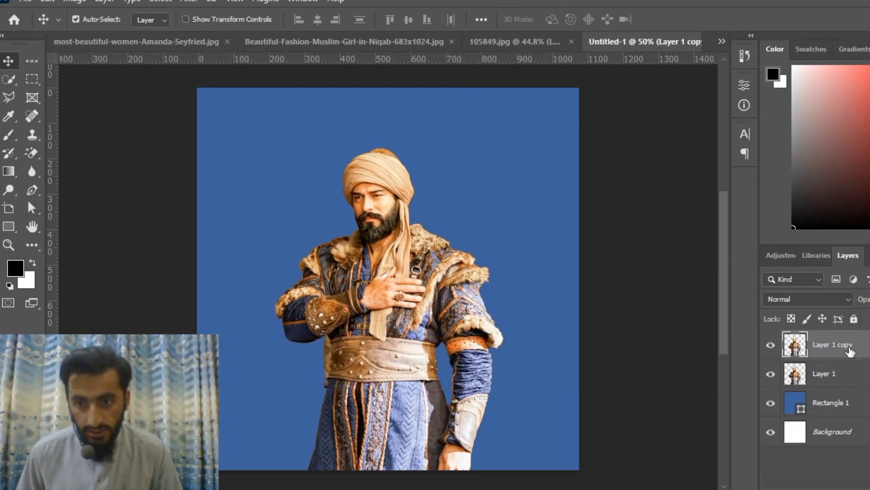
click(846, 376)
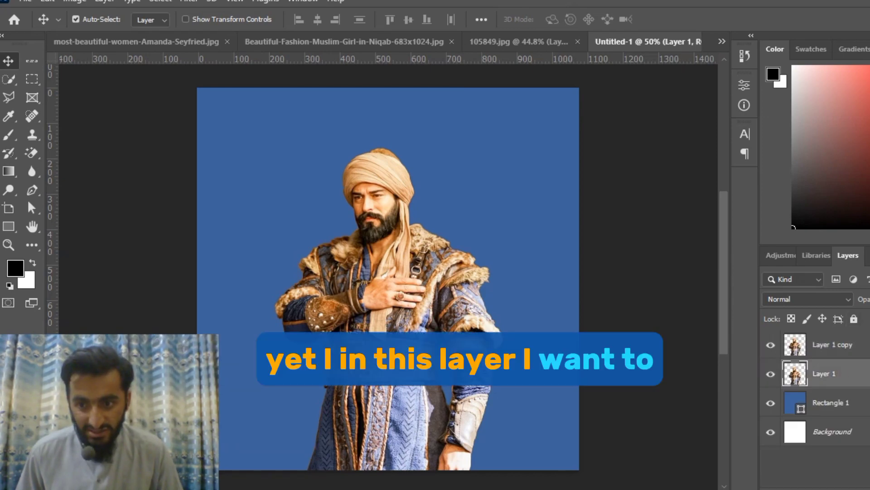
double_click(846, 374)
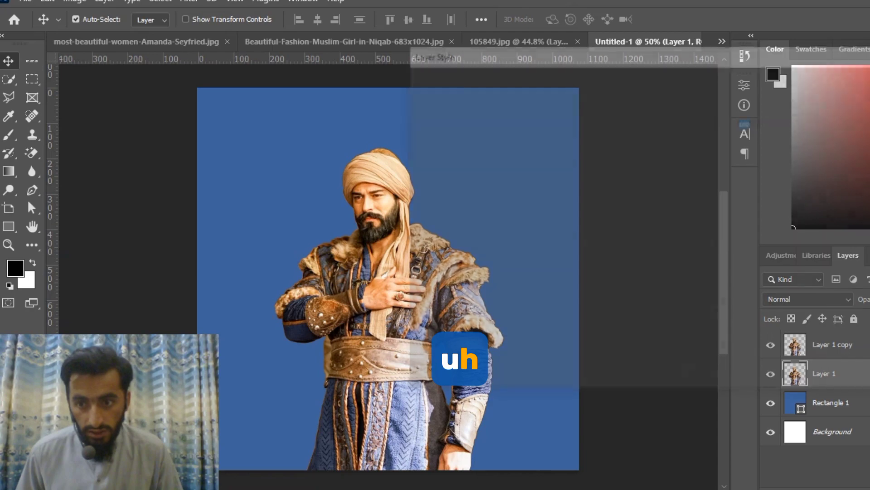
click(864, 107)
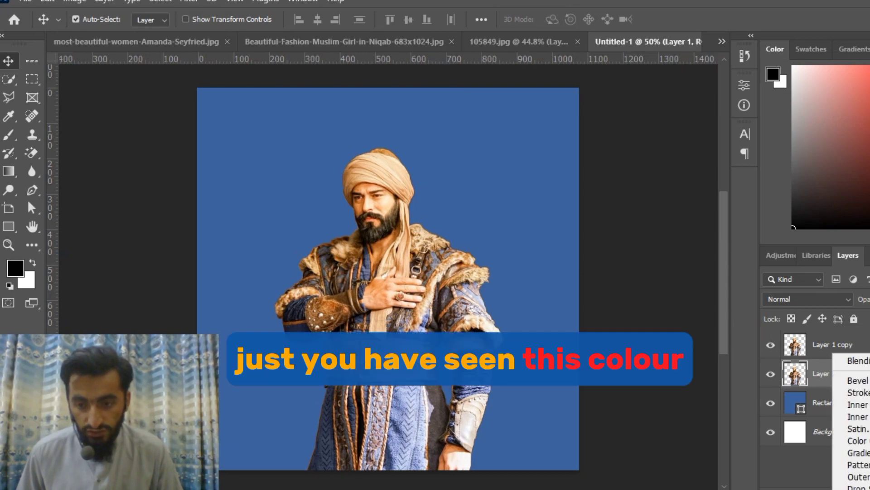
click(866, 394)
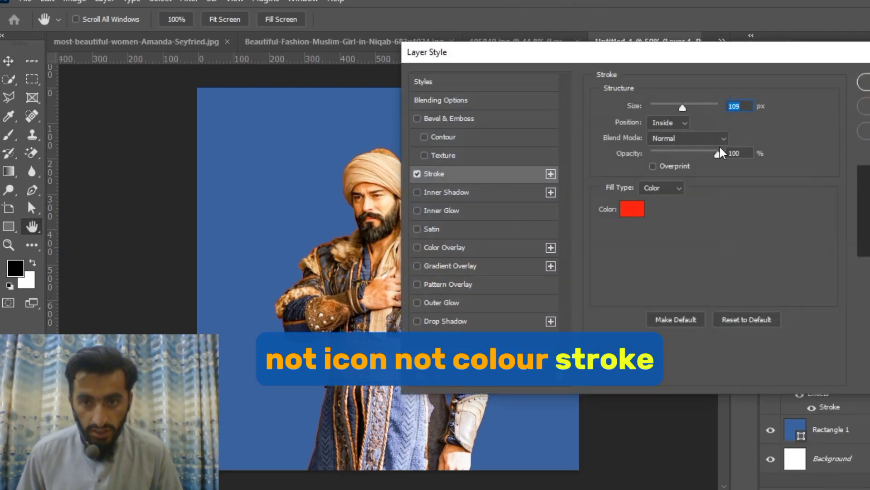
Give the Layer 1 stroke a light cream color sampled from the figure and a size of 9 px.
click(633, 209)
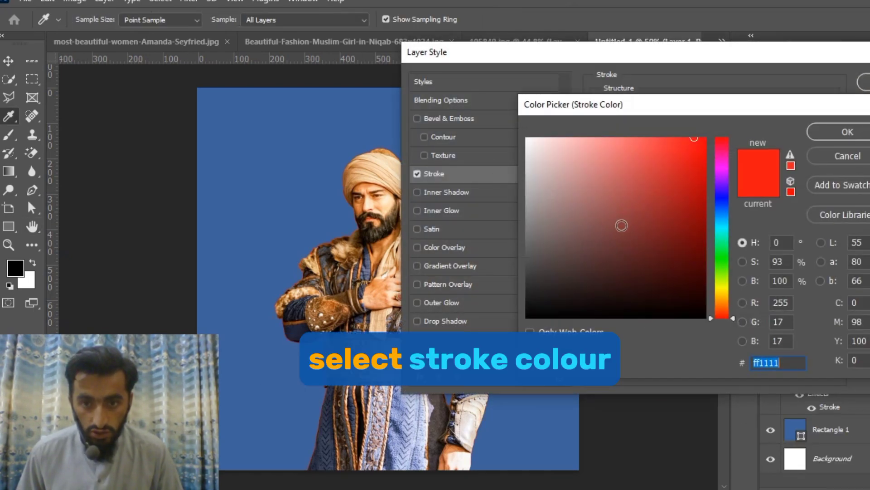
click(312, 263)
click(824, 132)
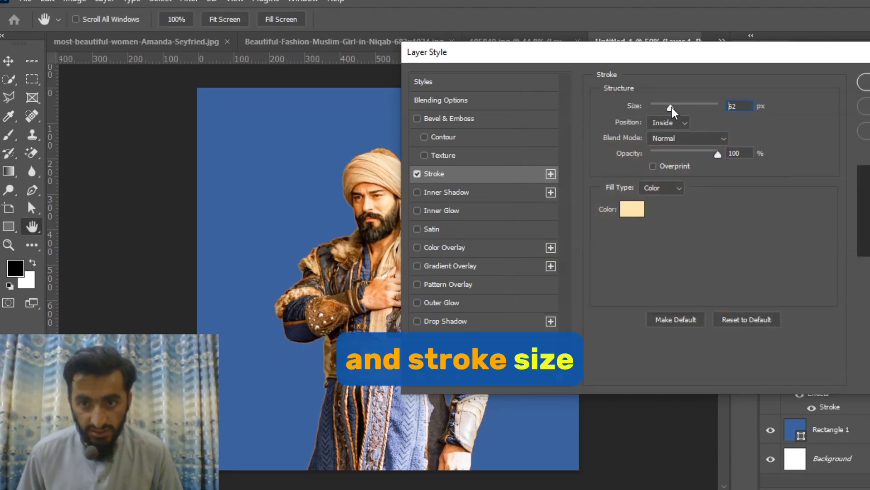
drag(672, 112, 661, 113)
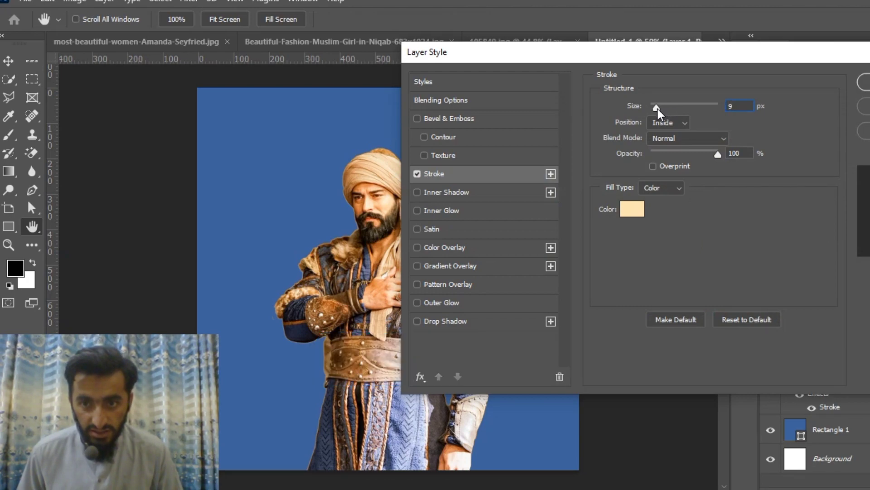
key(Return)
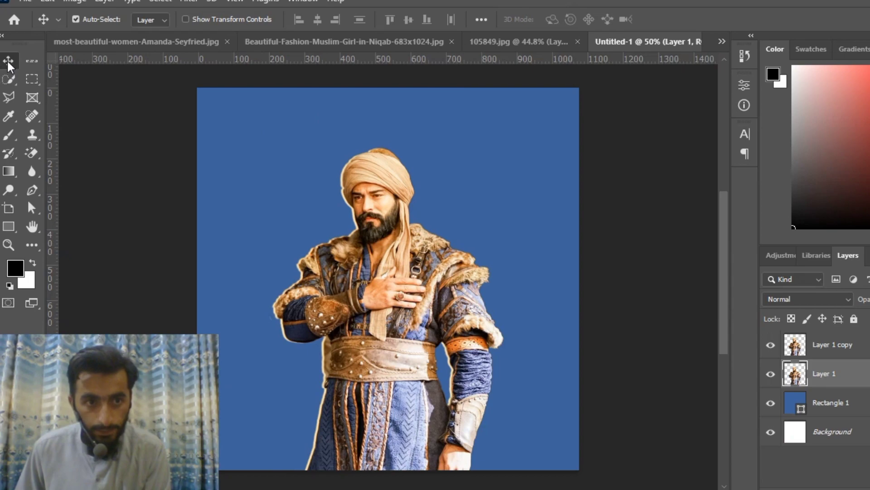
click(98, 178)
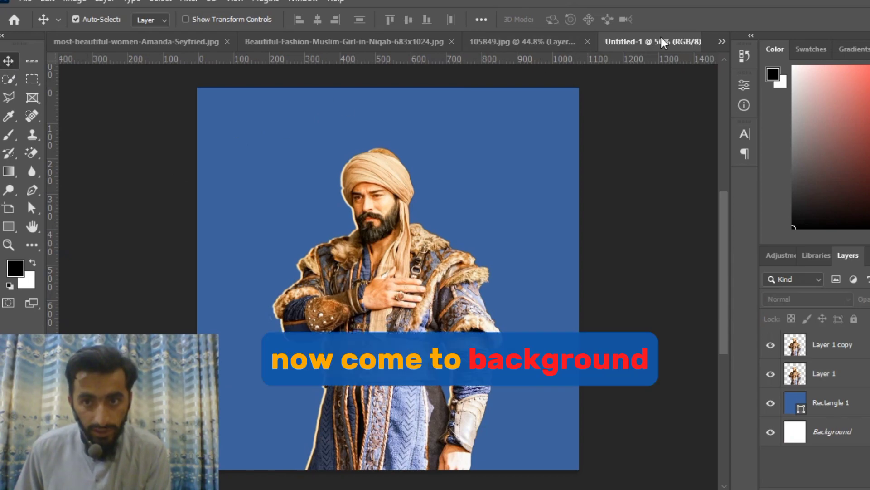
Bring the castle landscape from 72393.jpg into the Untitled-1 poster and scale it to 114%.
click(721, 43)
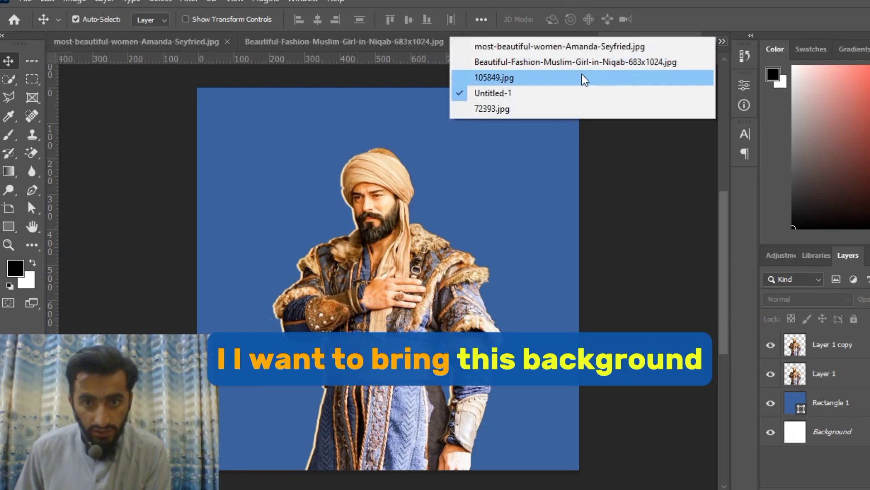
click(526, 109)
click(865, 341)
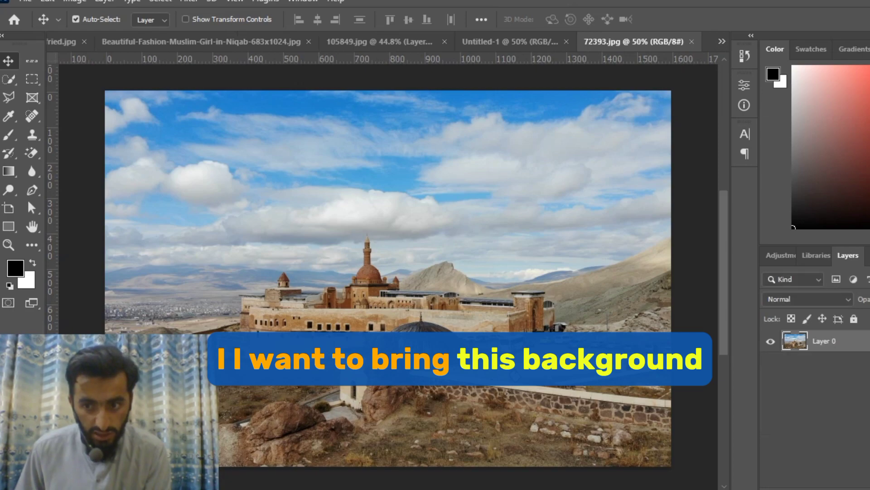
mouse_move(426, 299)
mouse_down()
mouse_move(461, 35)
mouse_move(425, 282)
mouse_up()
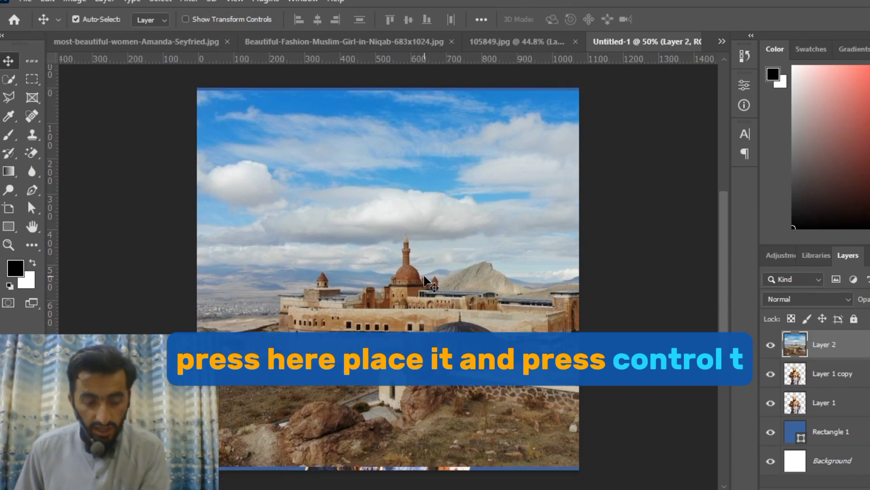
key(ctrl+t)
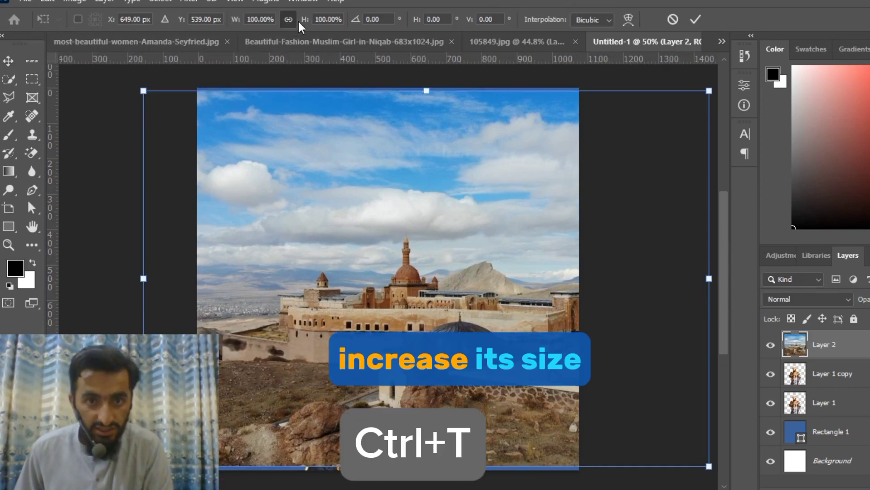
drag(303, 20, 314, 20)
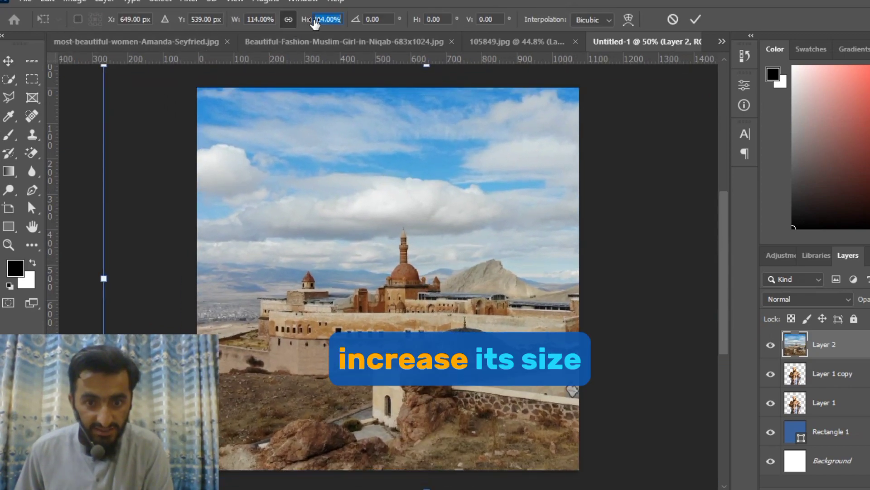
click(696, 19)
Move the landscape layer directly below the blue rectangle and reduce the rectangle's opacity so the photo shows through.
drag(867, 346, 861, 446)
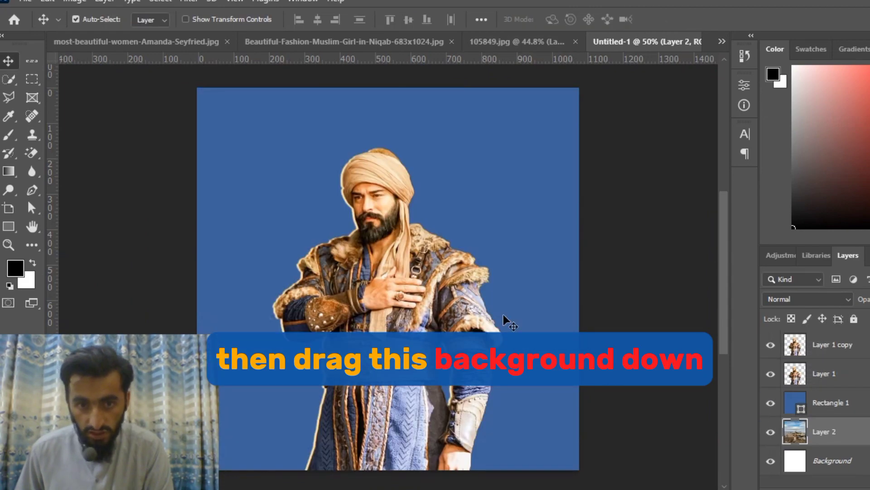
click(838, 401)
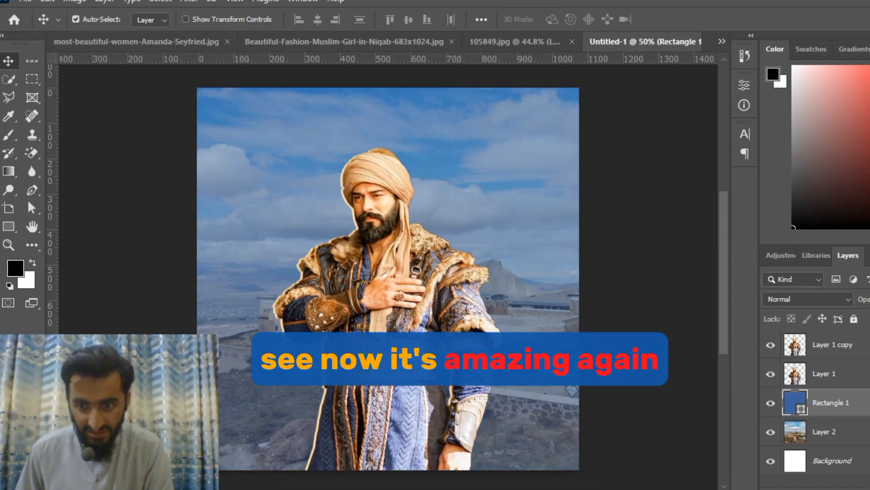
Reposition the landscape photo further right behind the figure, hiding the blue Rectangle 1 while moving it and showing it again.
click(824, 431)
drag(541, 203, 530, 197)
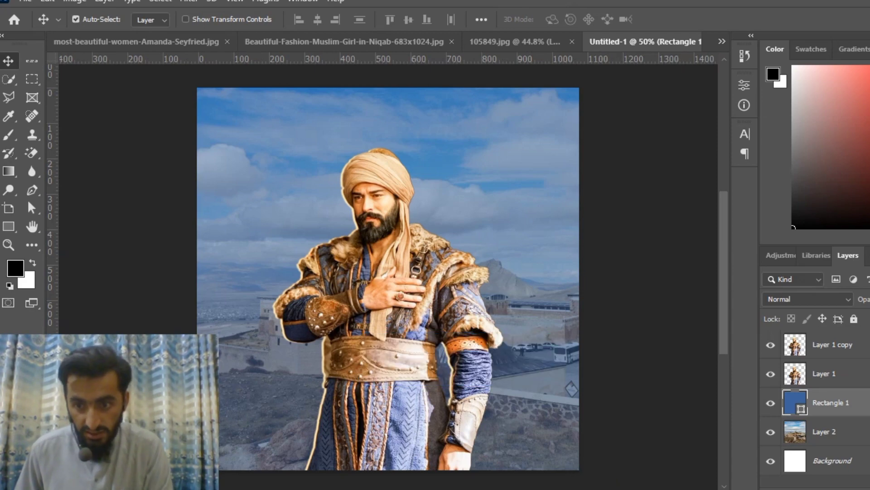
click(839, 431)
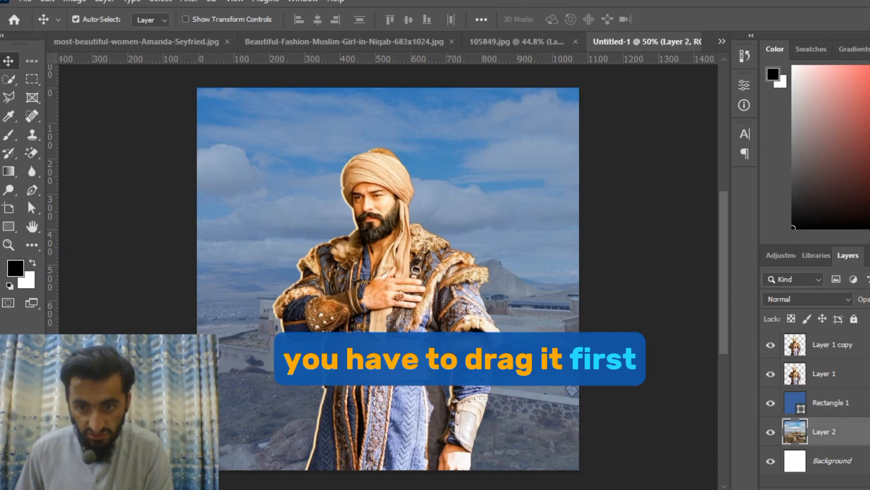
click(771, 402)
drag(492, 207, 653, 178)
key(ctrl+z)
click(866, 433)
click(771, 404)
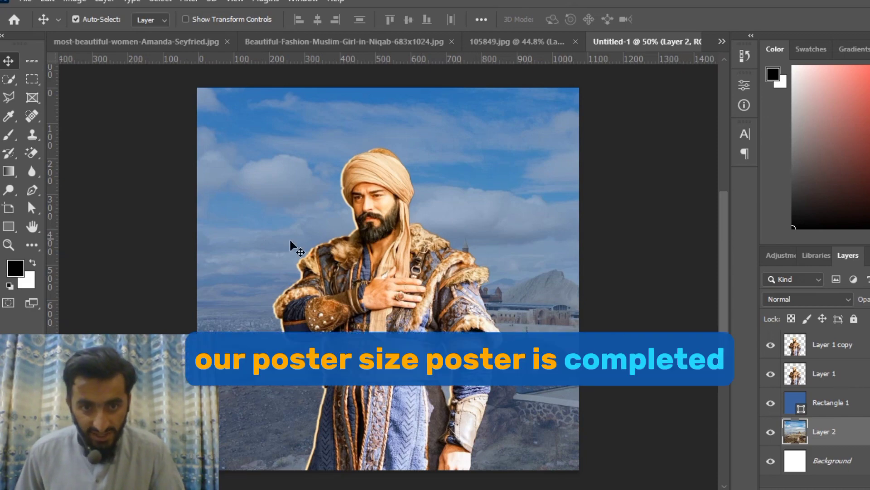
click(157, 164)
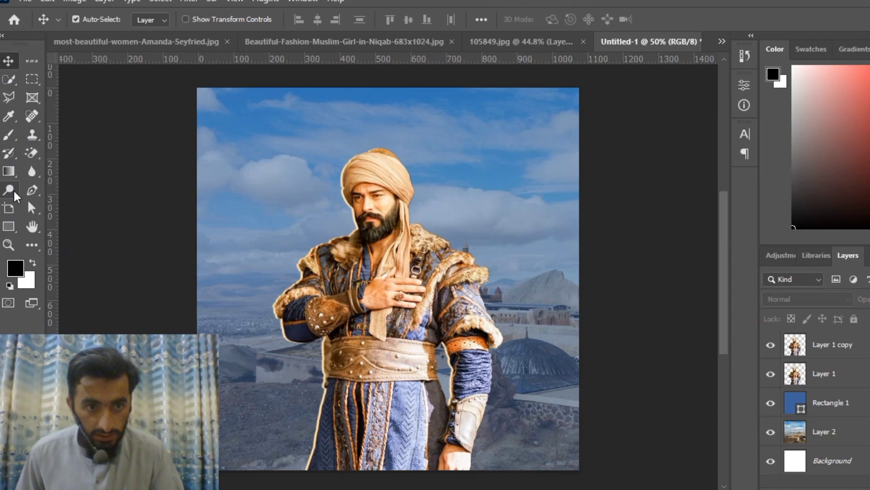
Add the title text "KURLUS OSMAN" in the sky above the figure at 24 pt in black.
click(30, 244)
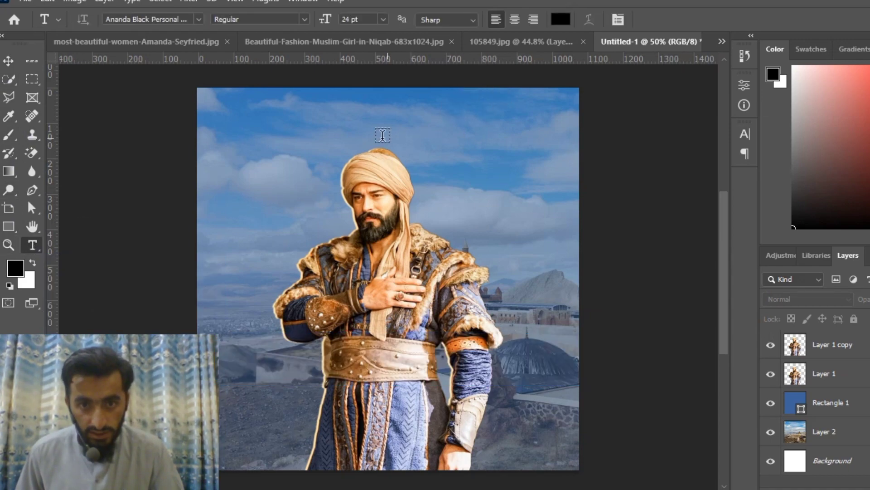
click(244, 136)
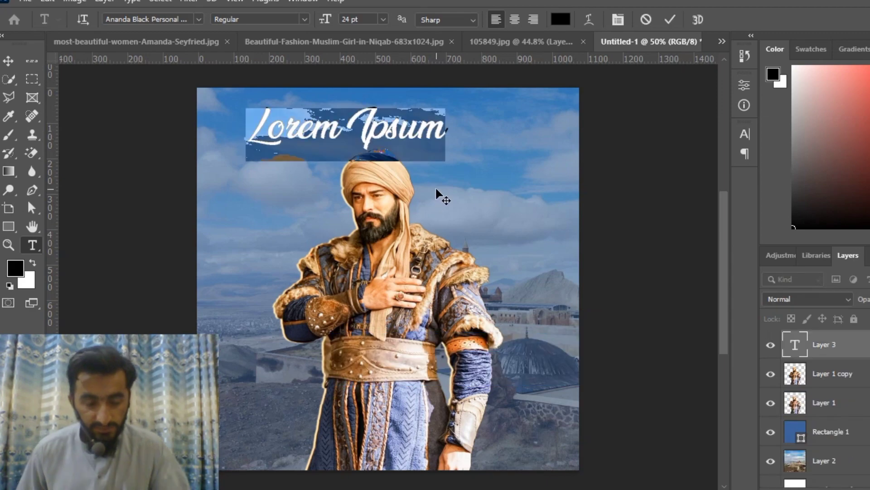
text(KURK)
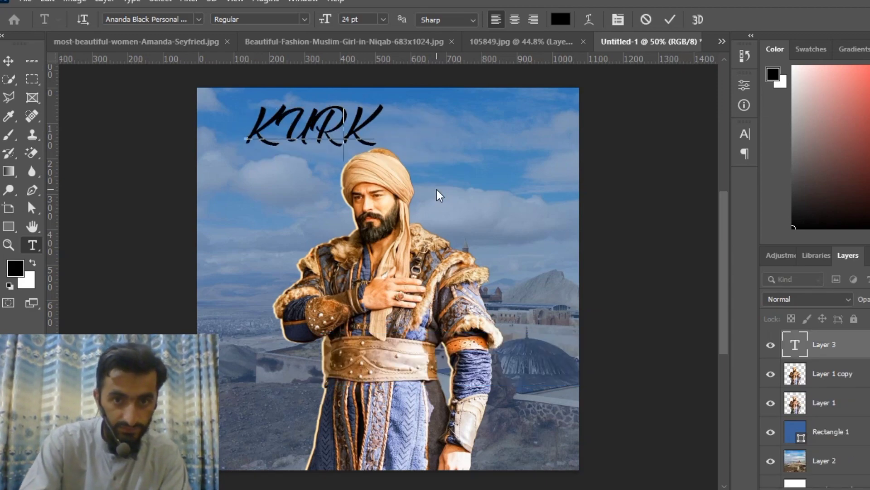
key(BackSpace)
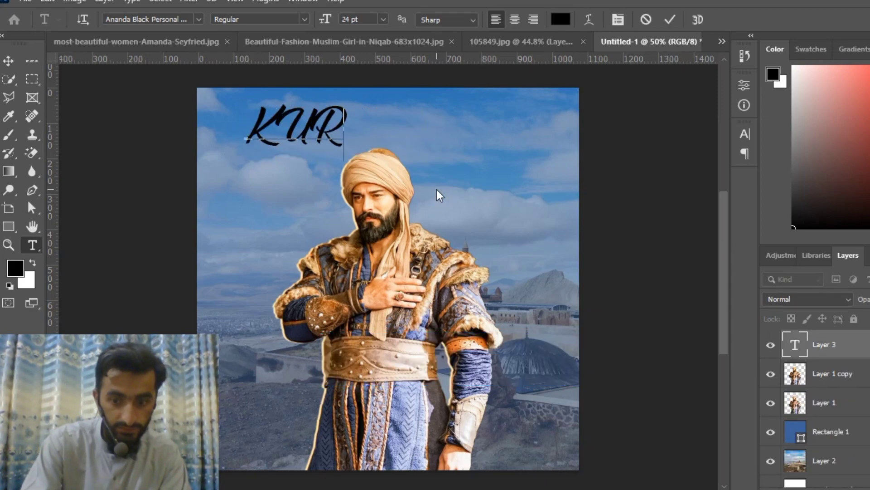
text(LUS I)
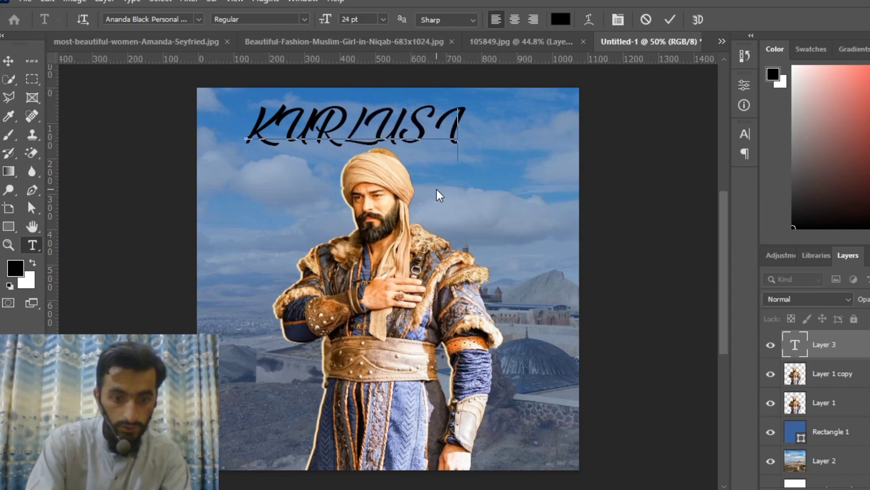
key(BackSpace)
text(OSMA)
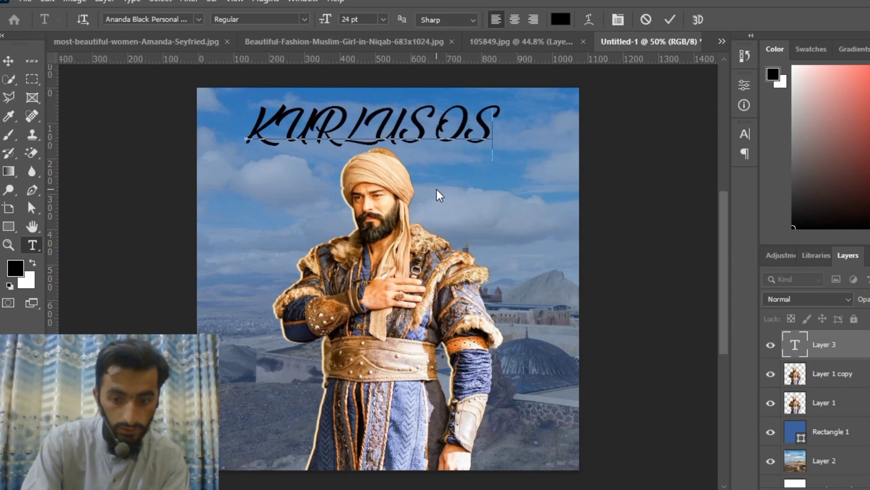
click(670, 20)
Try to change the title's font to Amsterdam.
click(198, 19)
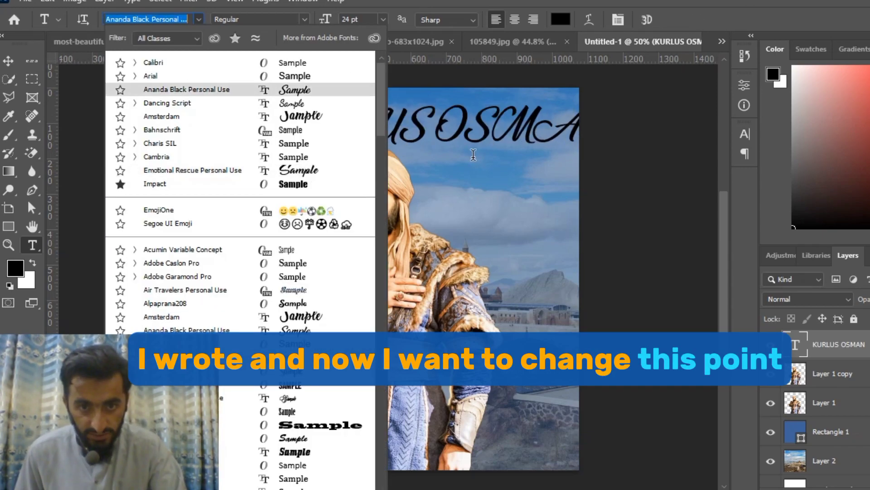
click(480, 125)
scroll(411, 168, left, 3)
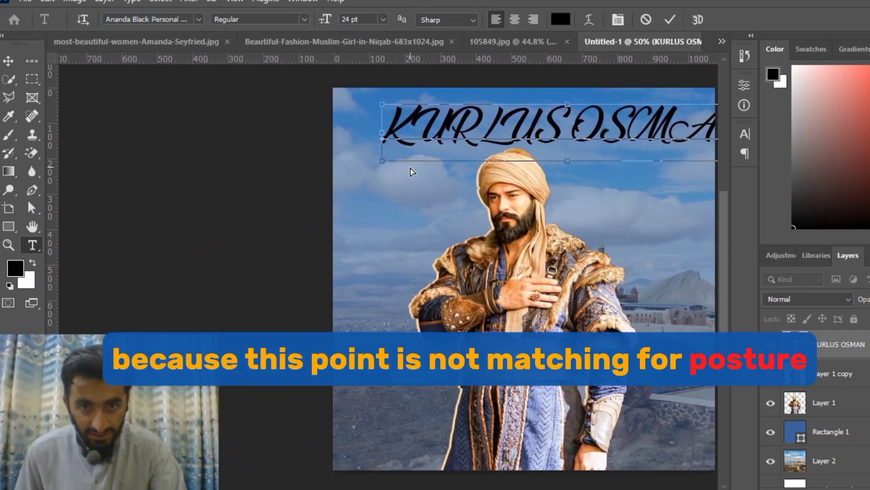
click(198, 19)
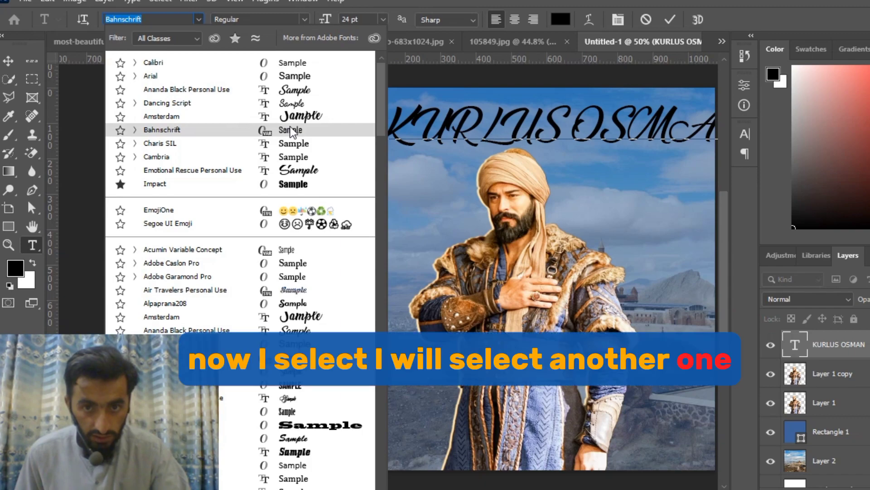
click(674, 15)
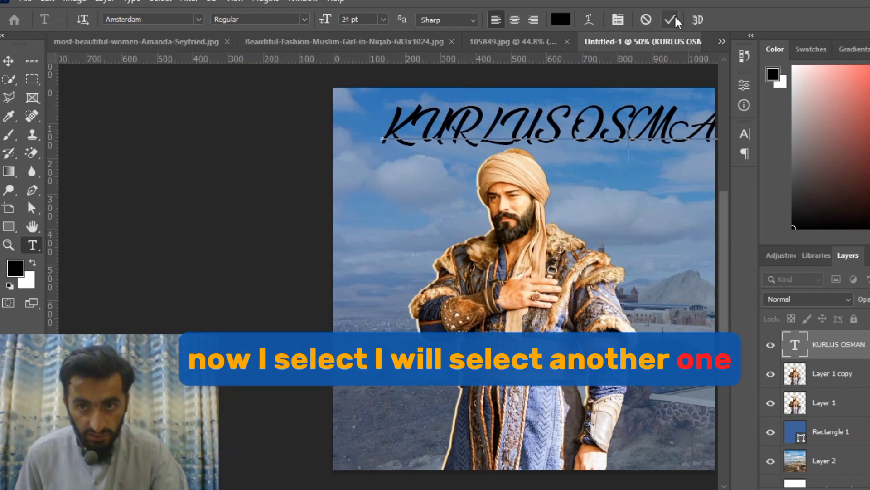
click(671, 19)
scroll(174, 118, left, 5)
scroll(179, 121, right, 3)
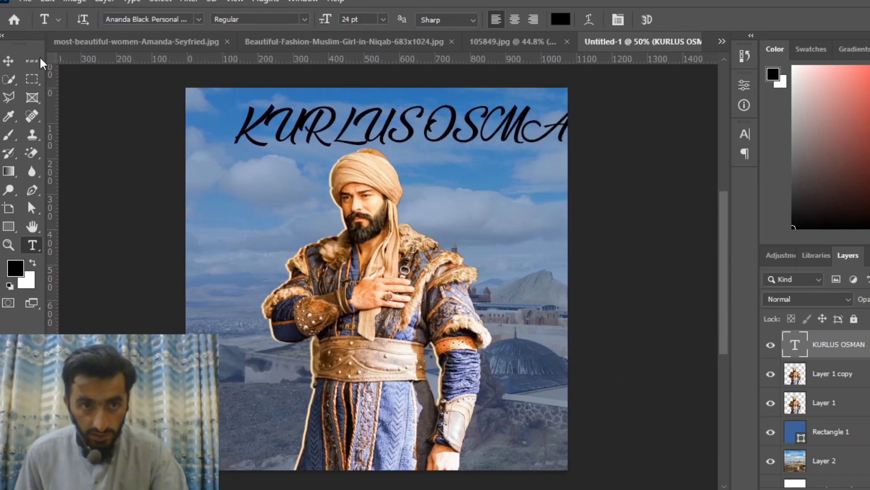
Set the title's font to Adobe Caslon Pro in the Bold style.
click(8, 60)
click(744, 134)
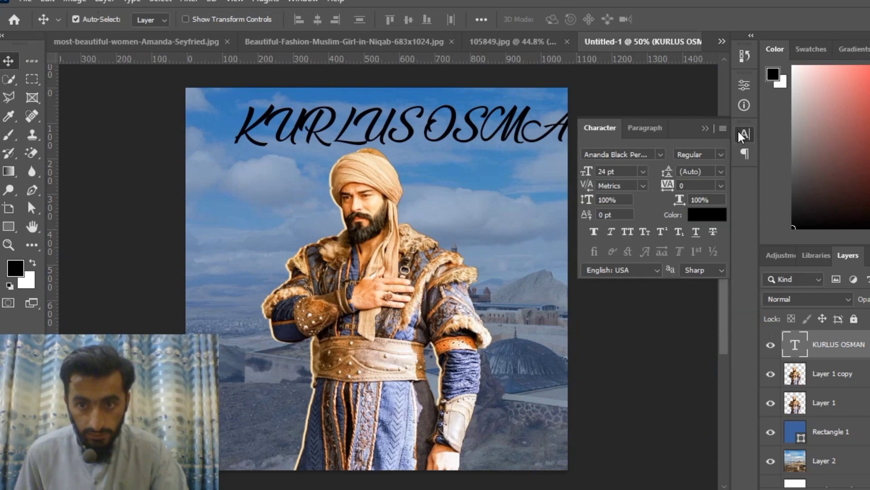
click(661, 154)
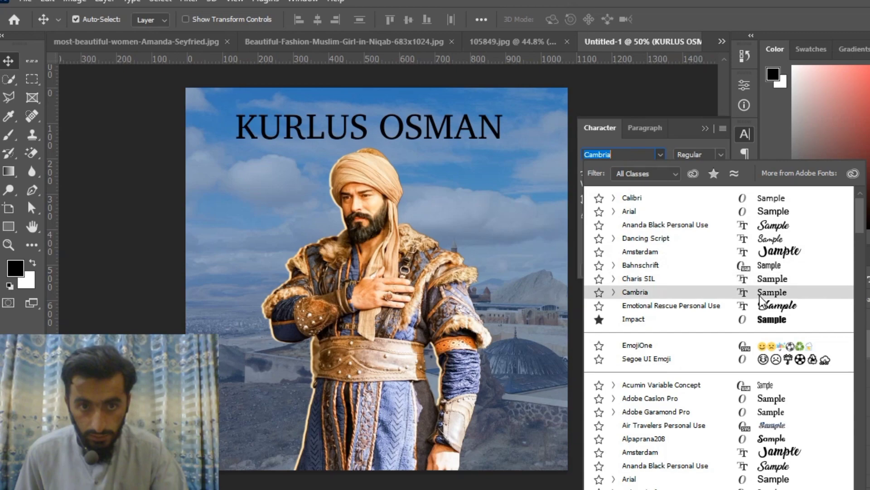
click(755, 399)
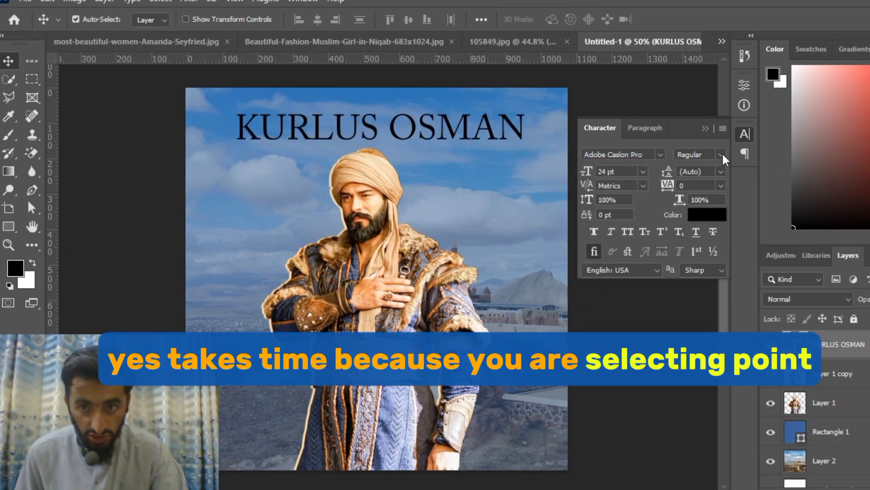
click(721, 154)
click(727, 211)
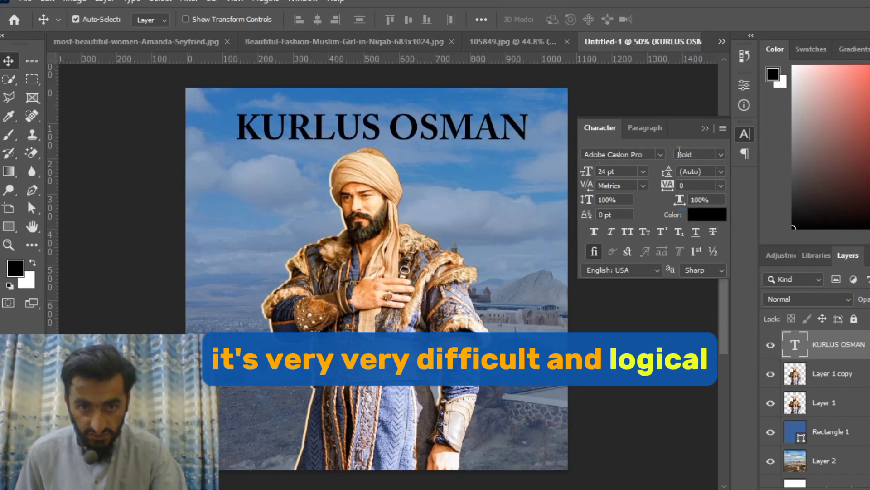
click(706, 128)
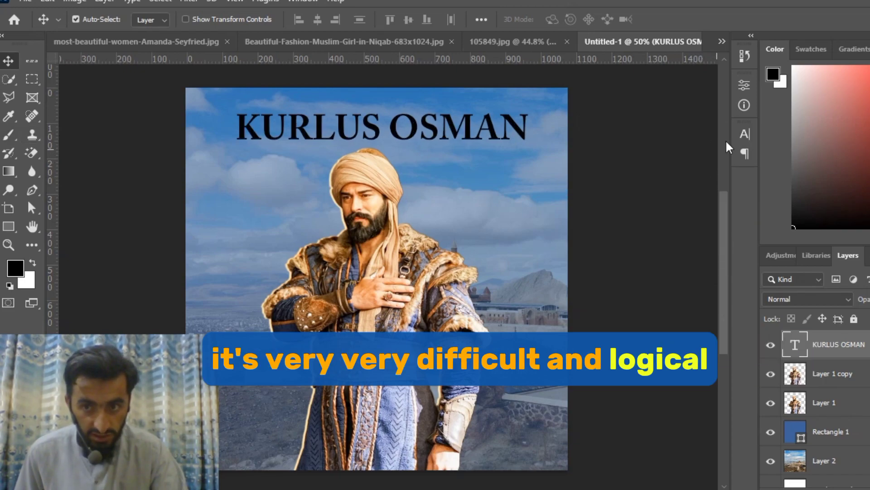
Recolor the title with a blue sampled from the figure's sleeve and make it a more saturated deep blue.
click(744, 135)
click(704, 220)
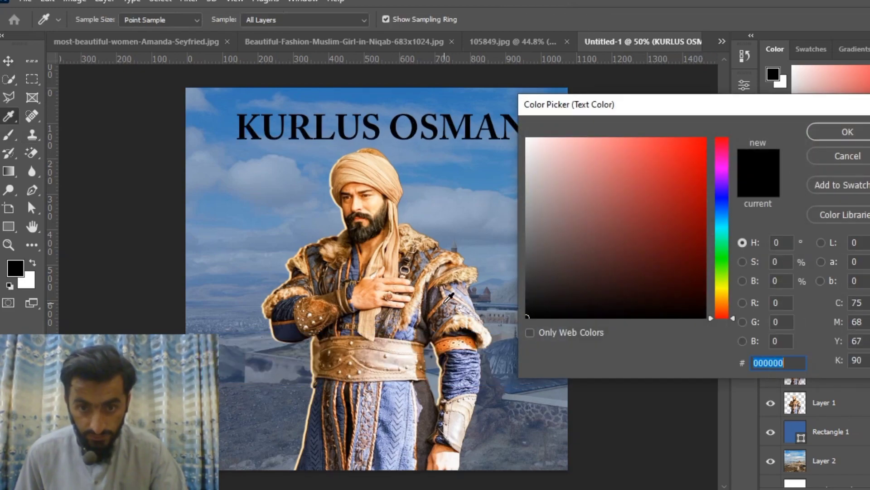
click(438, 293)
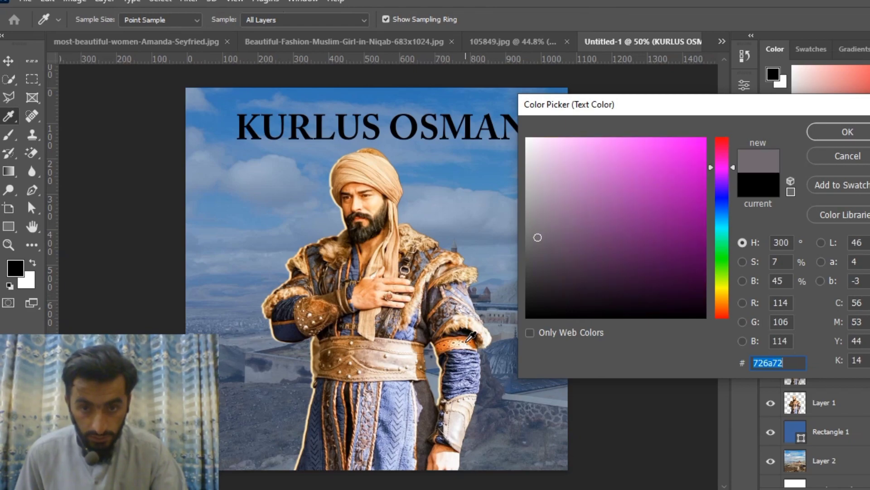
click(461, 362)
click(828, 134)
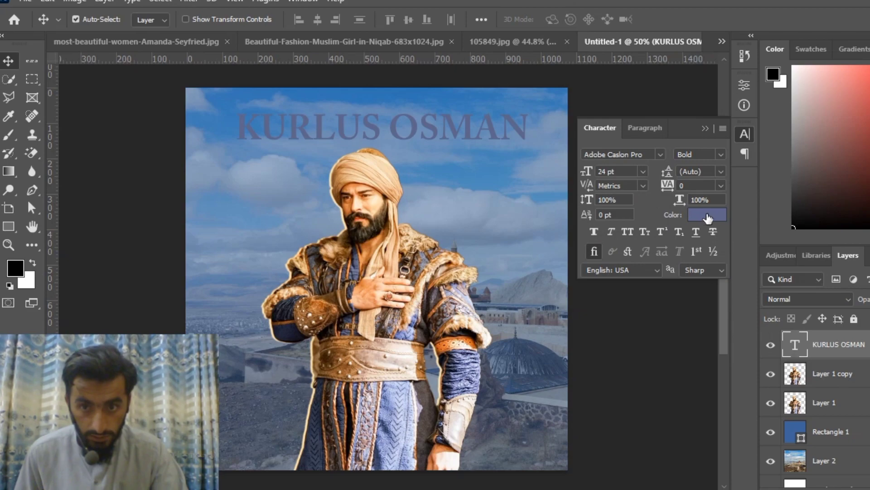
click(707, 218)
mouse_move(608, 218)
mouse_down()
mouse_move(628, 214)
mouse_move(646, 189)
mouse_move(686, 214)
mouse_up()
click(842, 133)
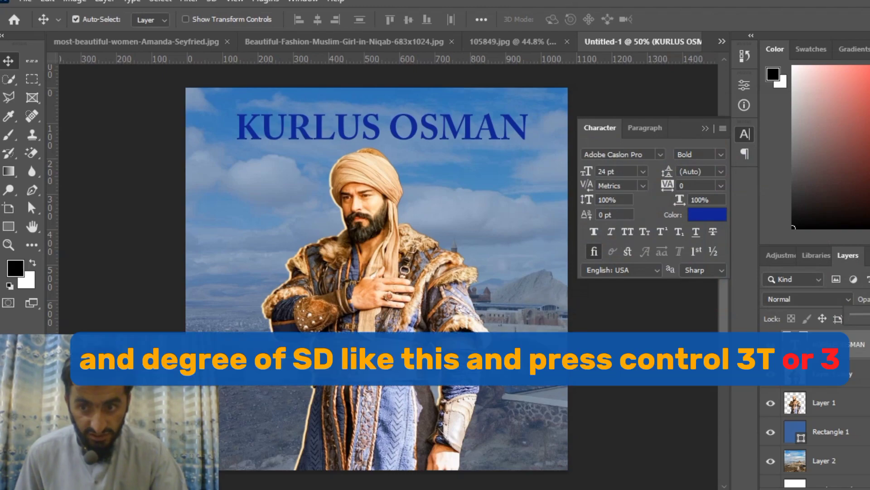
click(705, 128)
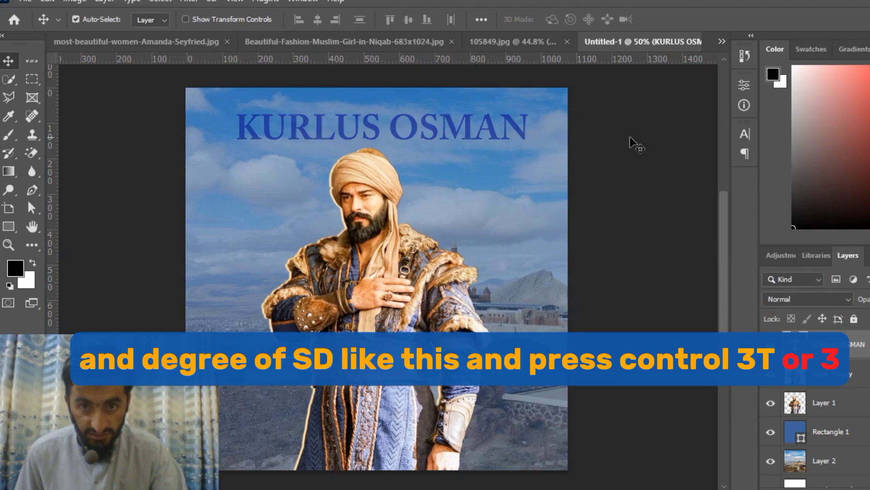
Rotate the title about 90° so it reads downward and move it along the poster's right edge.
key(ctrl+t)
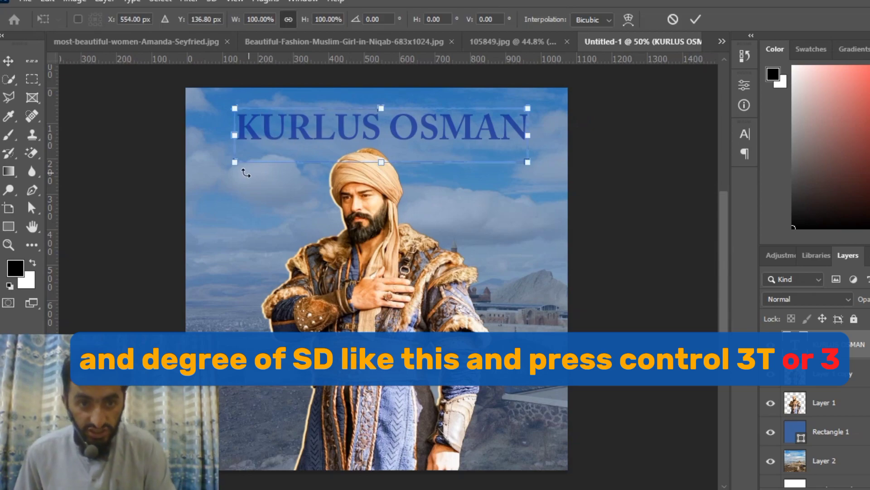
drag(233, 174, 345, 59)
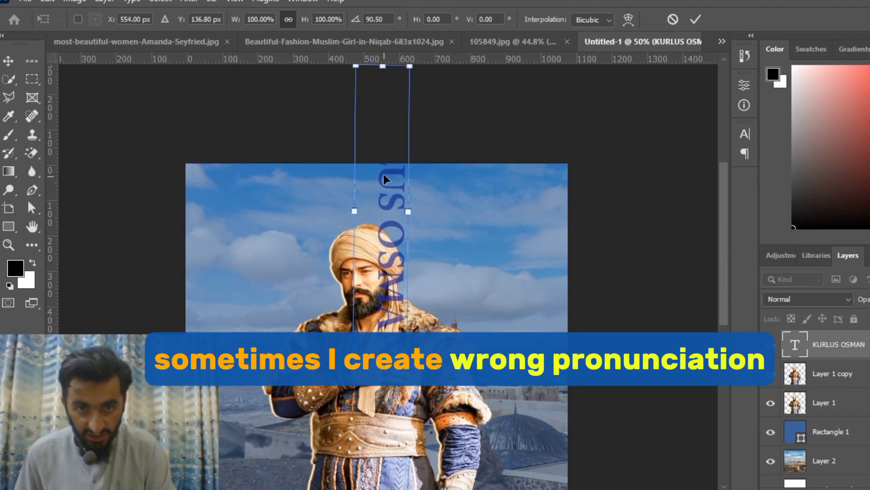
drag(388, 197, 536, 273)
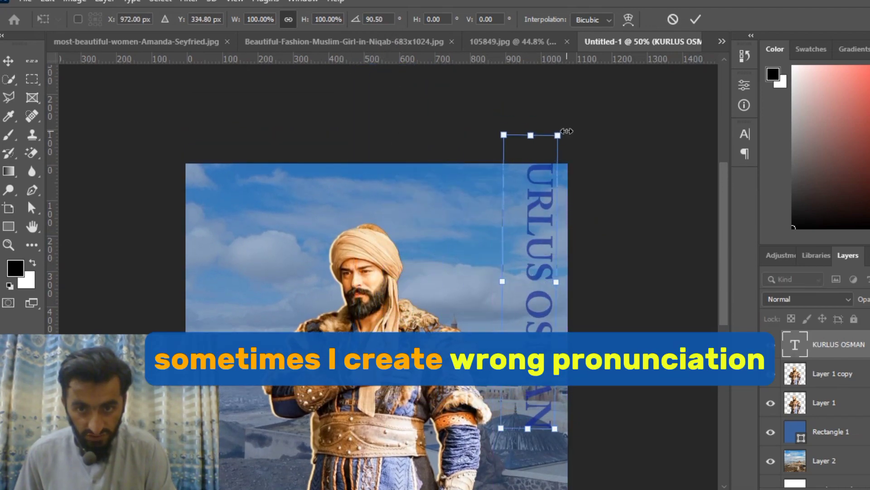
drag(567, 131, 568, 131)
drag(552, 251, 557, 321)
Fine-tune the vertical title's rotation to 89.8° and scale it to 128% so it spans the poster's height.
scroll(558, 321, down, 4)
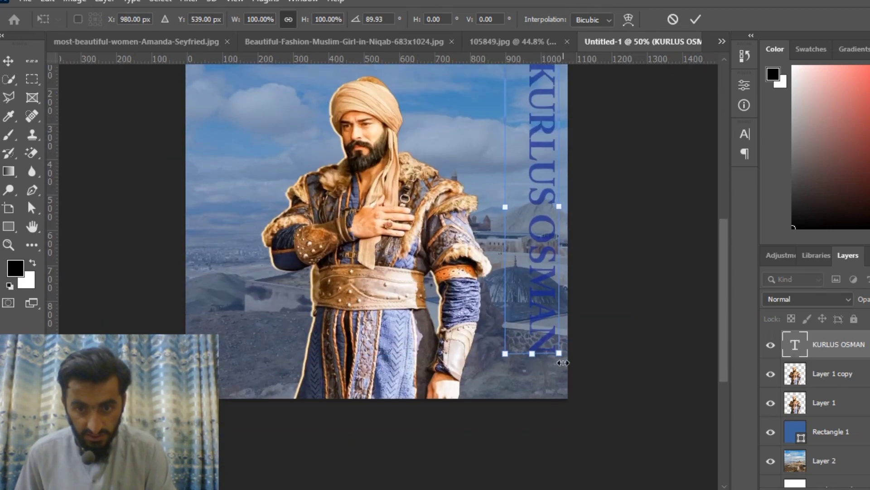
drag(557, 367, 559, 366)
scroll(535, 285, up, 2)
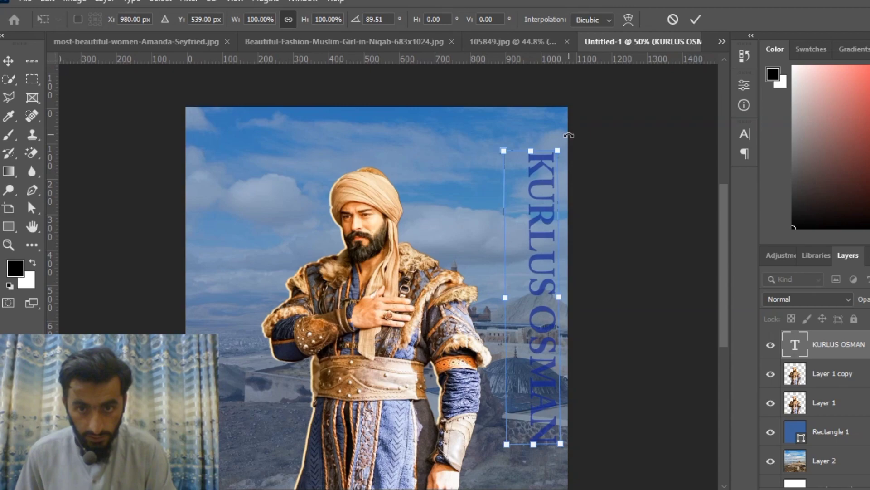
drag(569, 135, 570, 136)
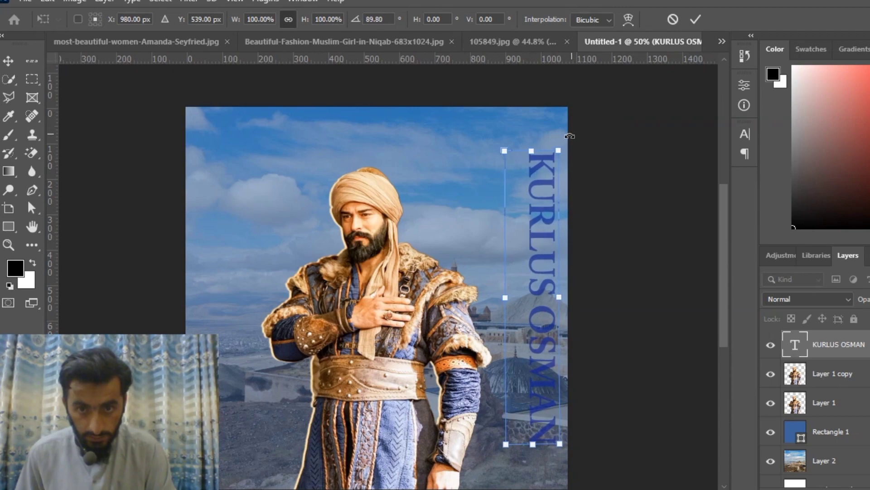
drag(302, 20, 332, 24)
scroll(458, 149, down, 1)
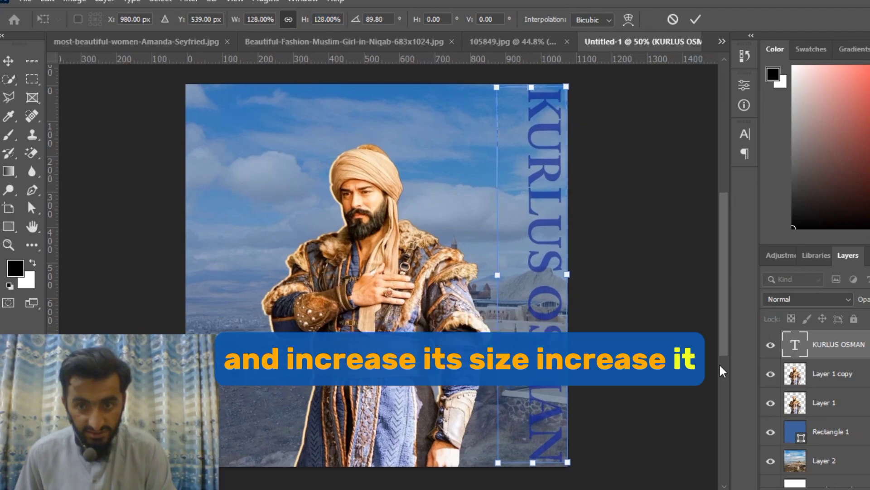
click(745, 135)
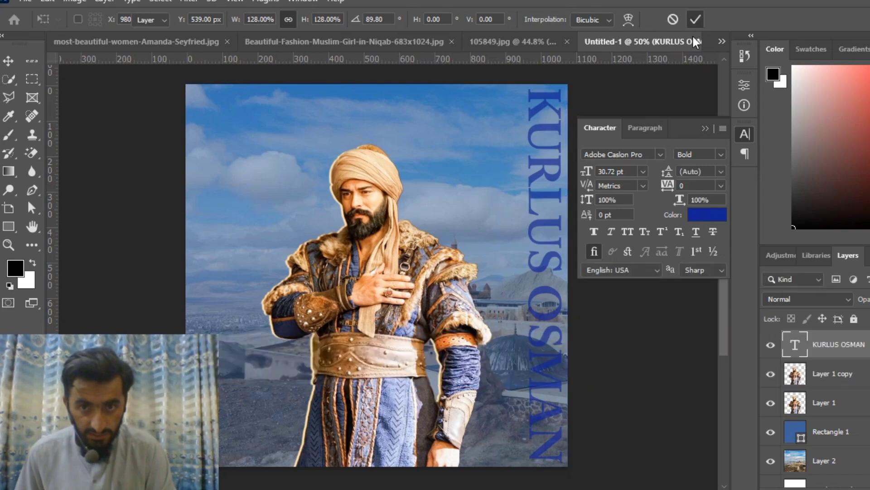
click(696, 19)
Change the vertical title's color to a darker, muted navy blue.
click(707, 214)
click(633, 213)
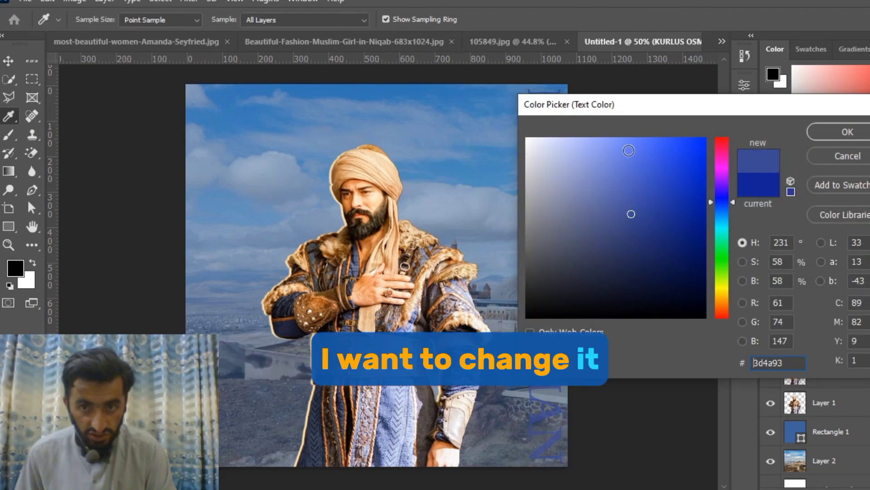
drag(650, 99, 754, 60)
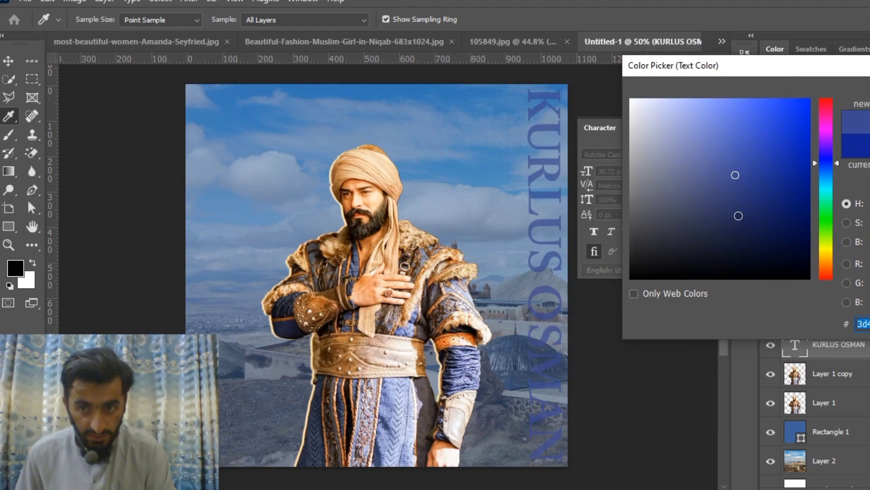
drag(739, 216, 726, 221)
key(Return)
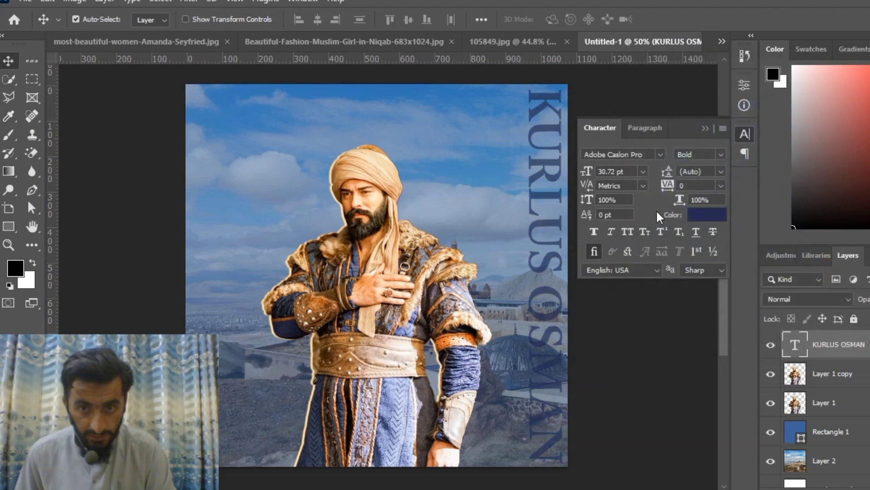
click(705, 129)
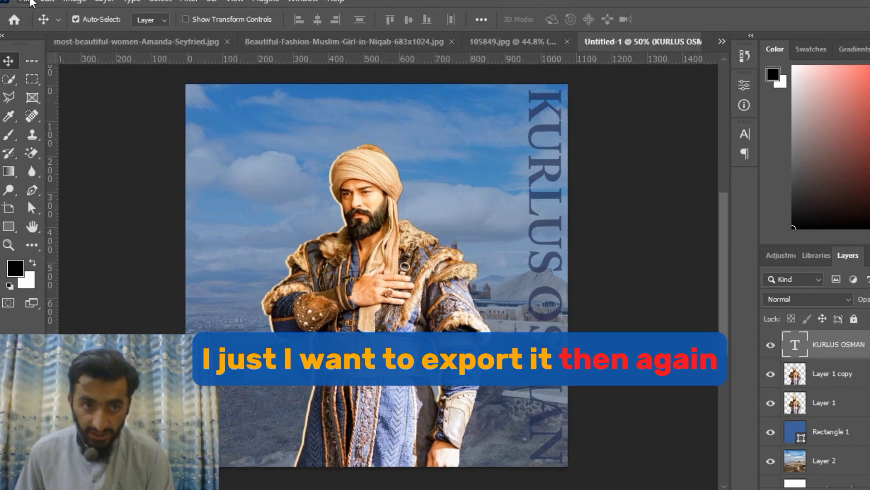
Set up an export of the finished poster as a 1080 x 1080 px JPG with Great quality.
click(28, 1)
mouse_move(110, 216)
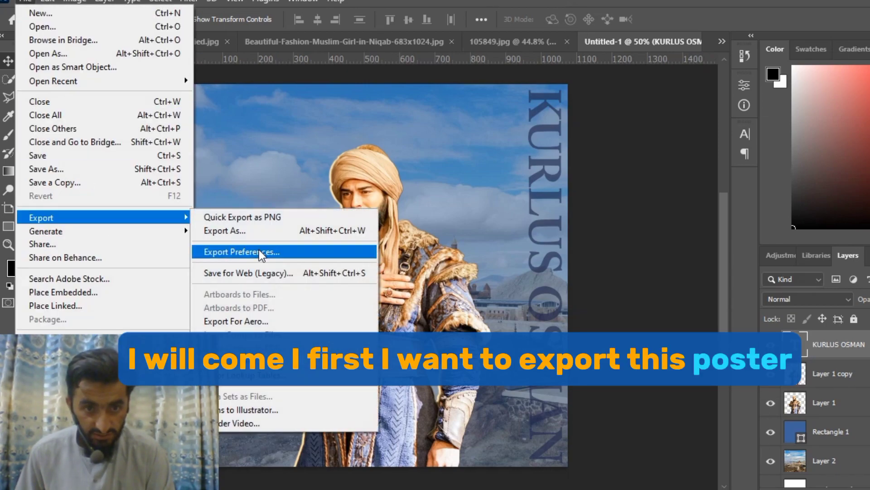
click(240, 231)
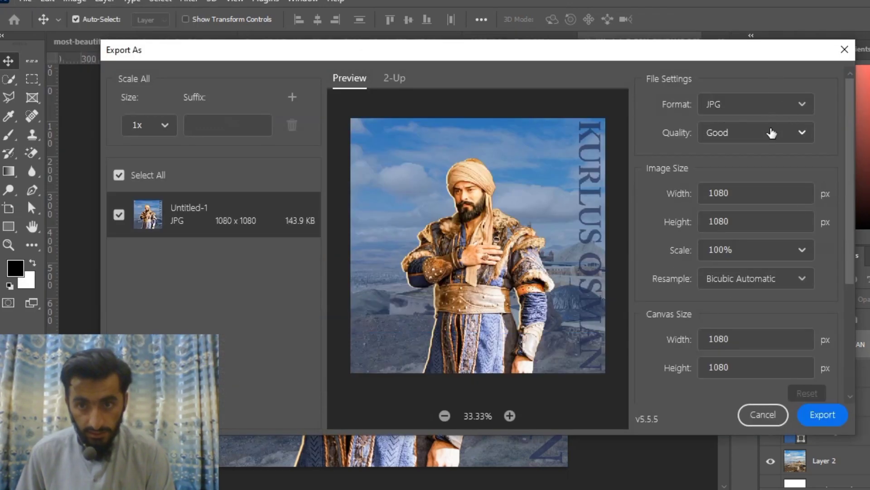
click(771, 133)
click(749, 295)
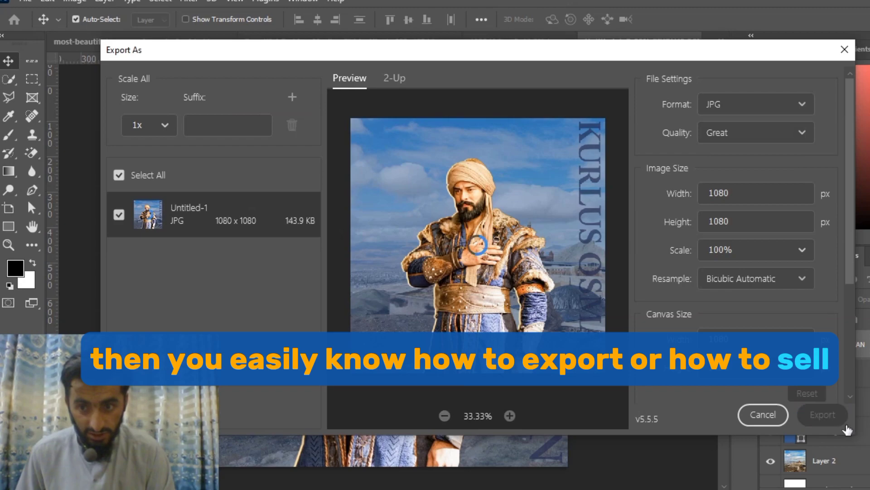
Export the poster into the Dream product folder under the file name KURLus.
click(823, 414)
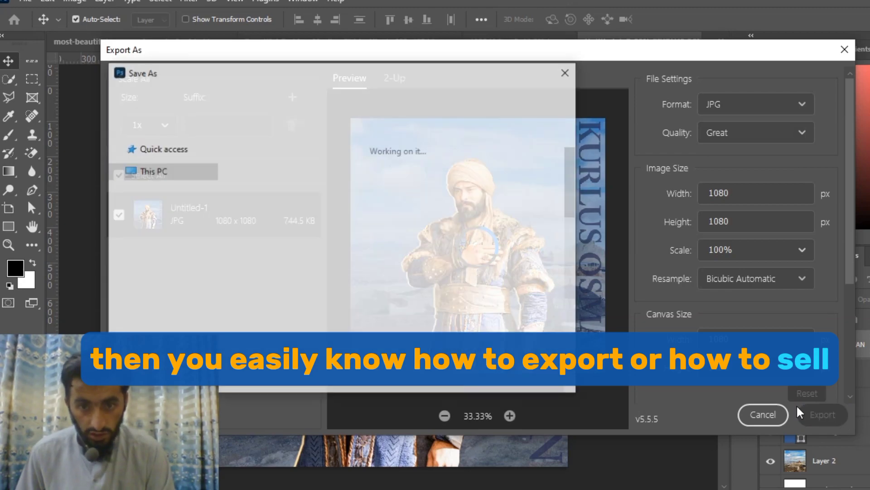
scroll(256, 293, down, 5)
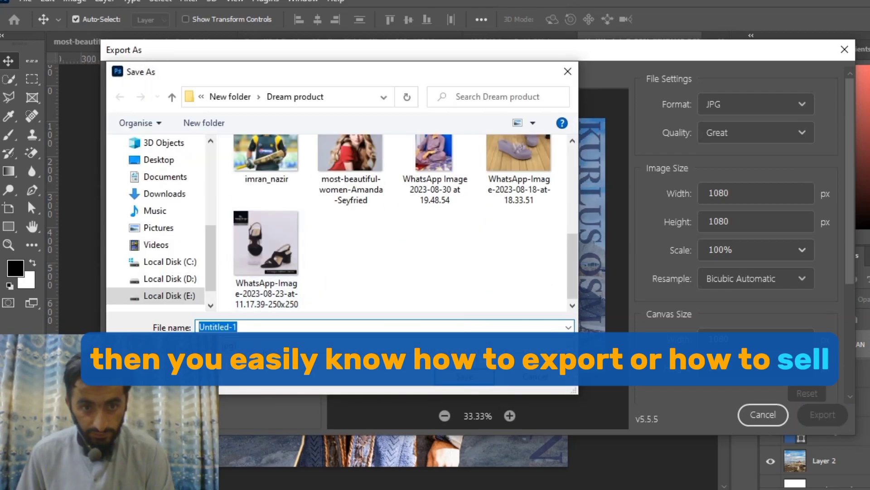
text(KUR)
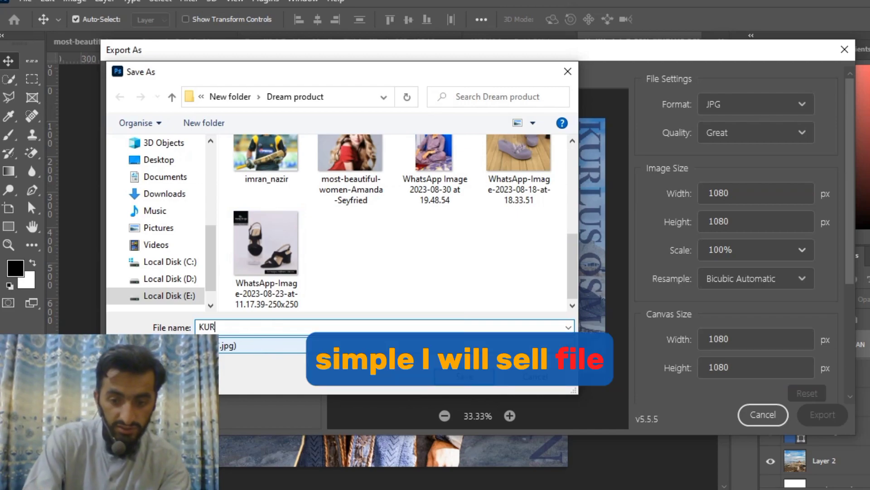
text(Lus)
key(Return)
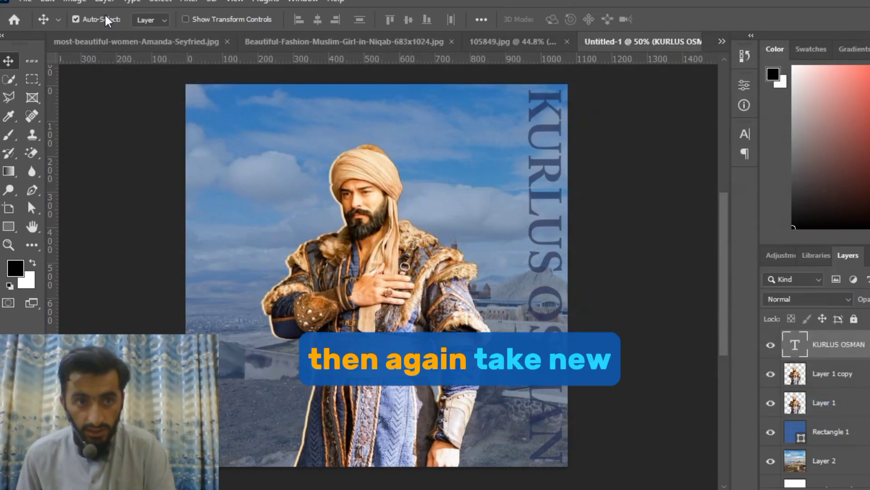
Create a new 1080 x 1080 px document at 300 ppi in RGB Color with a white background.
click(25, 1)
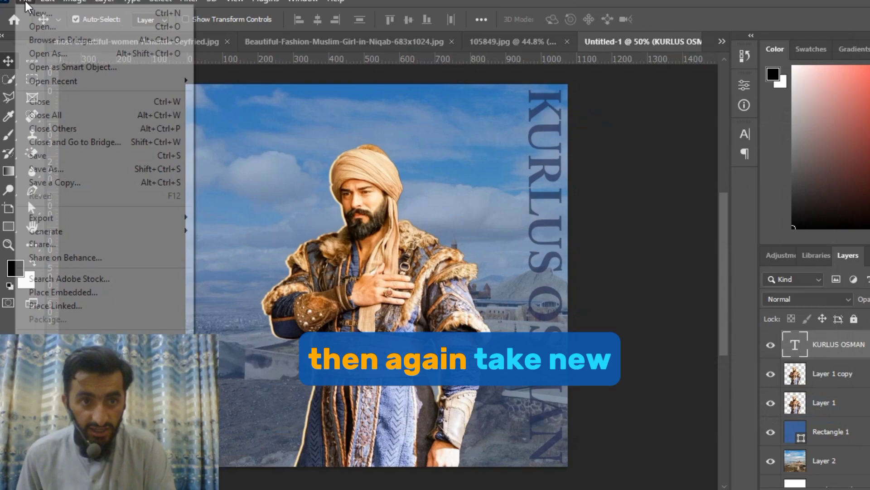
click(41, 13)
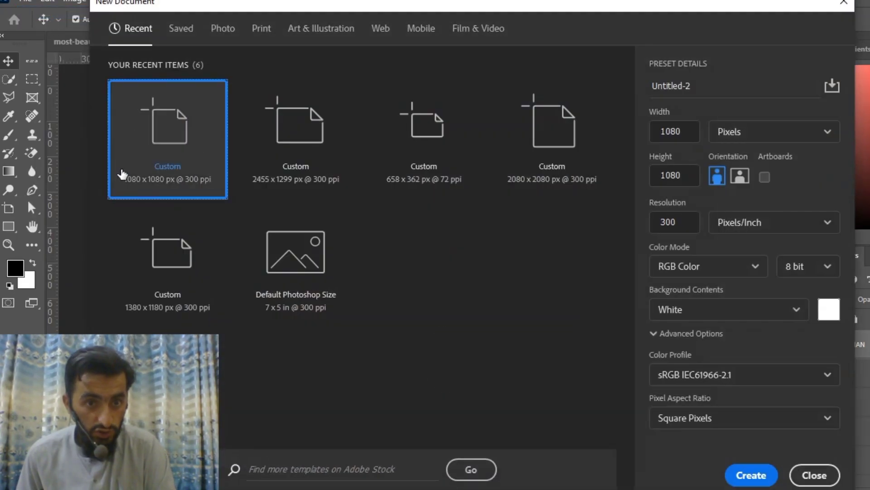
click(748, 473)
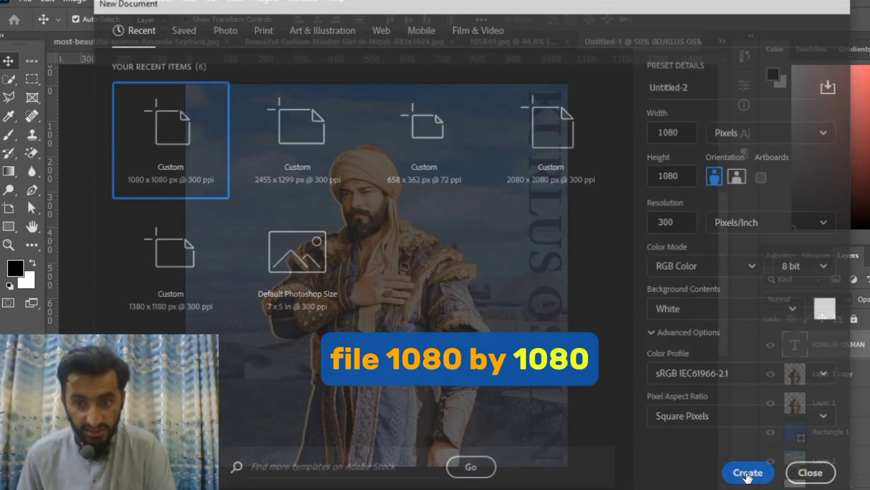
click(25, 1)
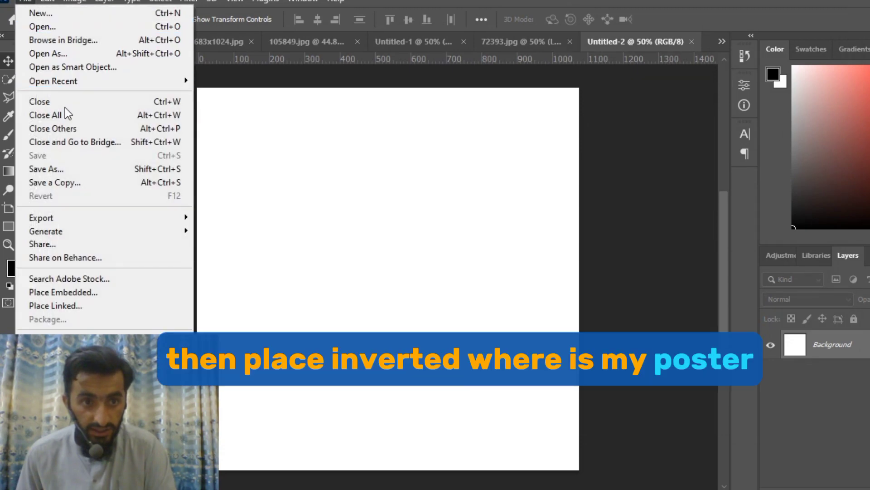
click(47, 292)
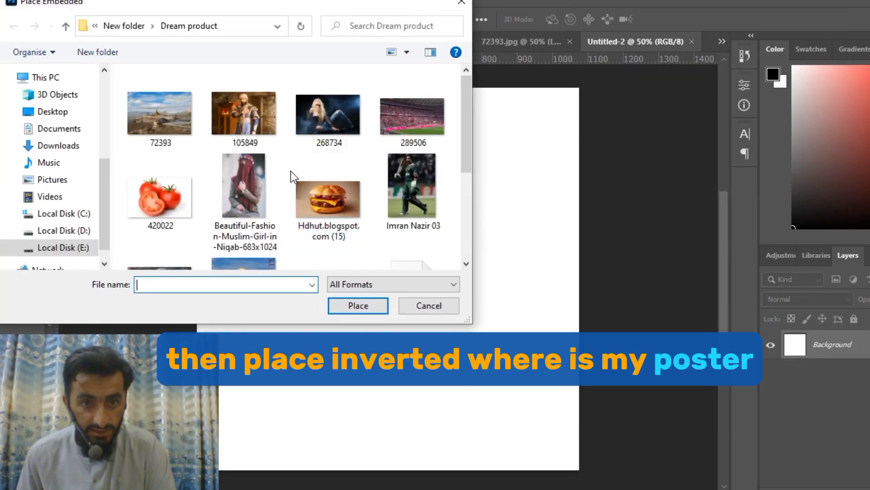
scroll(257, 155, up, 2)
scroll(311, 170, down, 2)
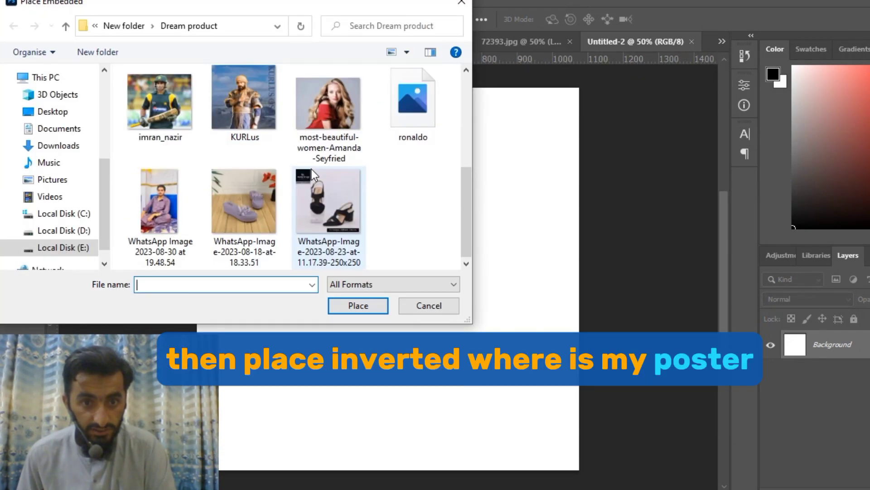
scroll(308, 191, up, 2)
scroll(308, 192, up, 2)
scroll(303, 144, down, 3)
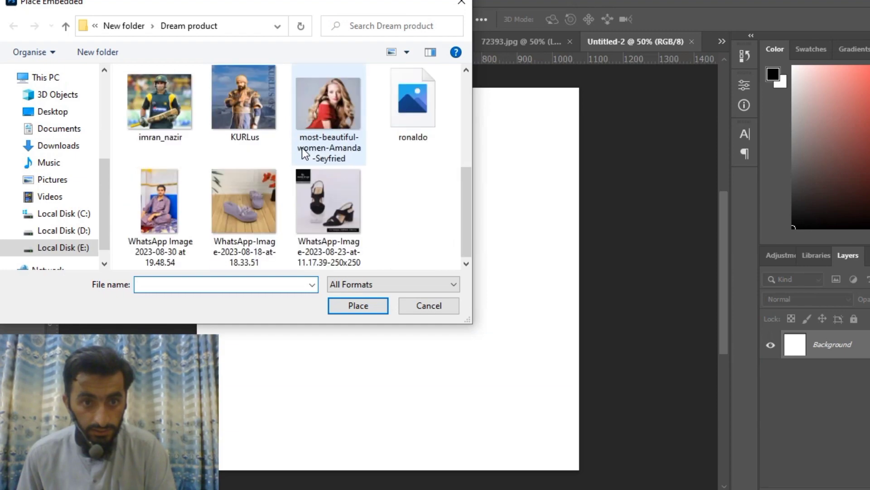
click(36, 249)
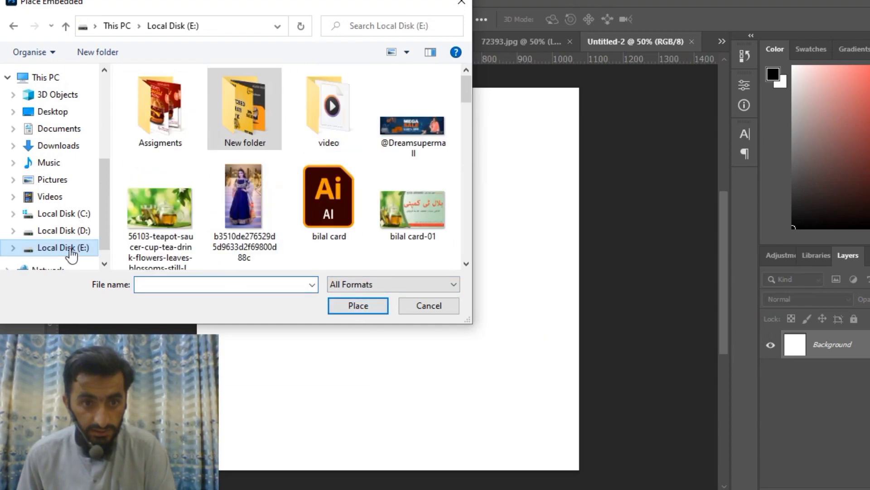
scroll(222, 164, down, 10)
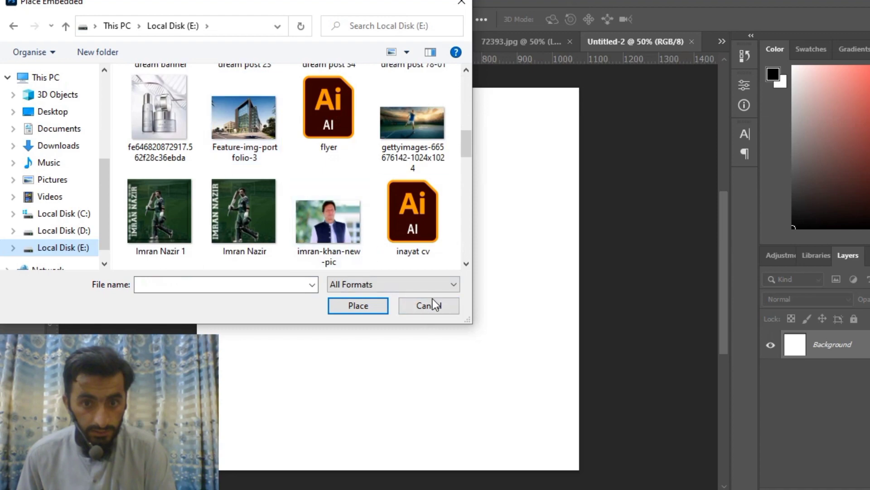
click(429, 305)
click(667, 463)
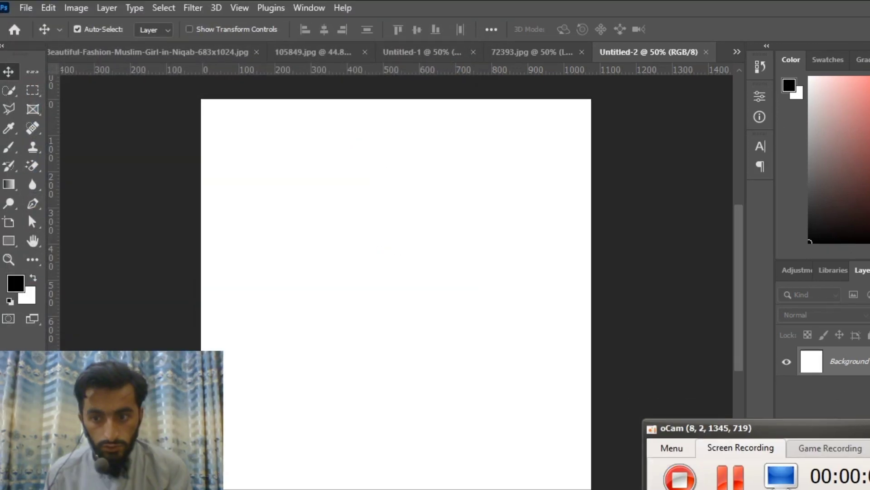
Place the exported KURLus poster image as an embedded object filling the blank canvas.
click(26, 8)
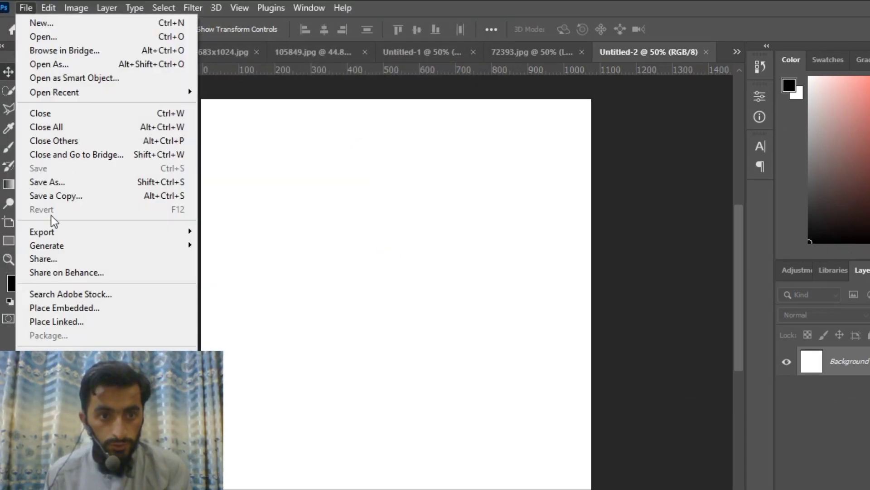
click(87, 308)
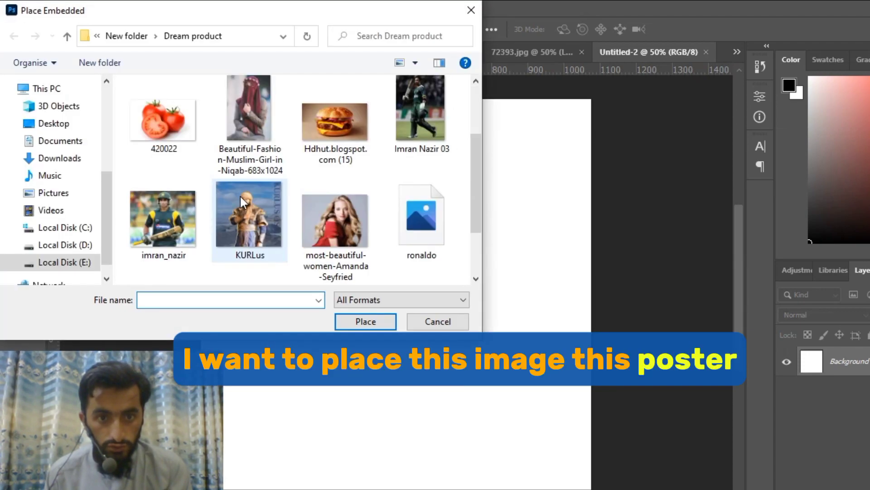
click(240, 197)
click(349, 320)
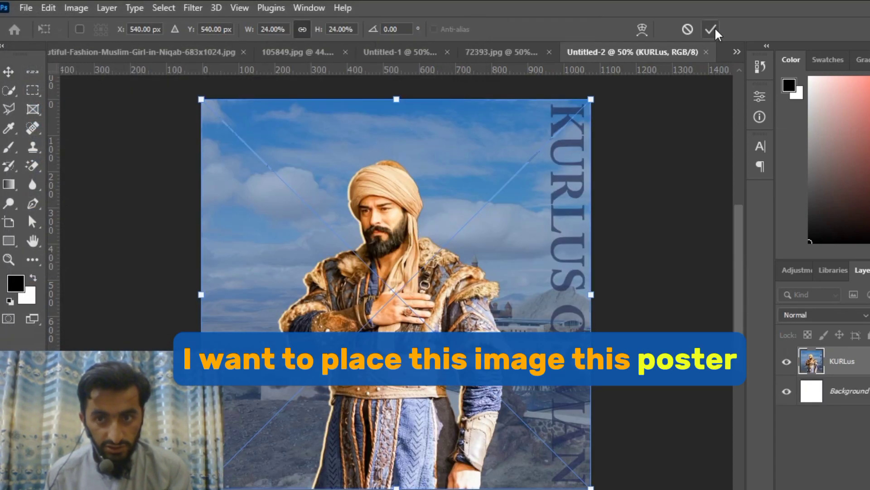
click(711, 29)
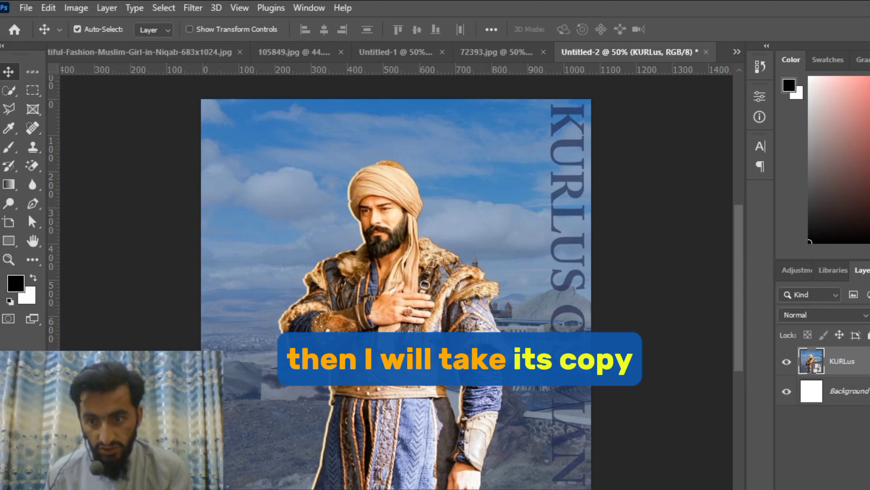
Duplicate the placed KURLus layer and scale the copy to 21% around its center.
key(ctrl+j)
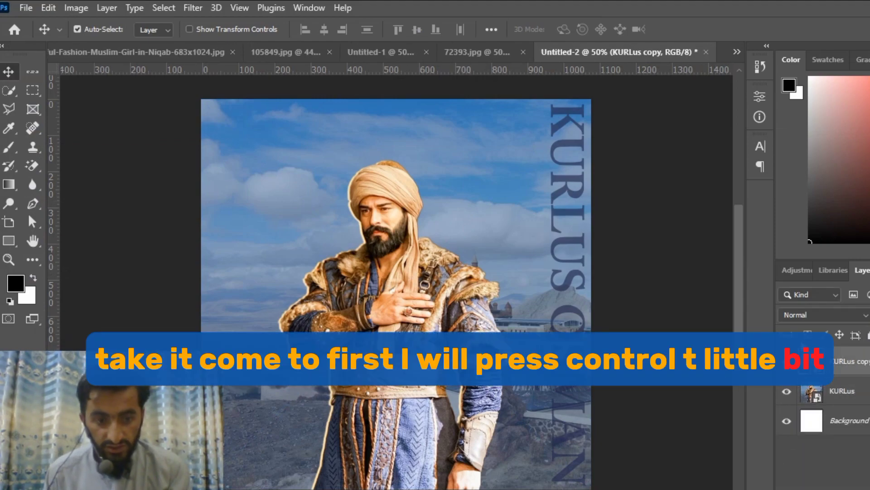
key(ctrl+t)
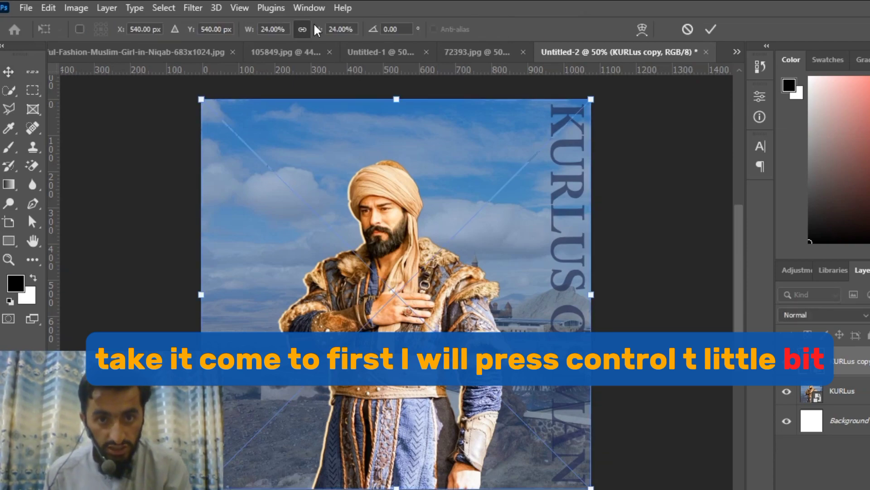
drag(322, 30, 320, 29)
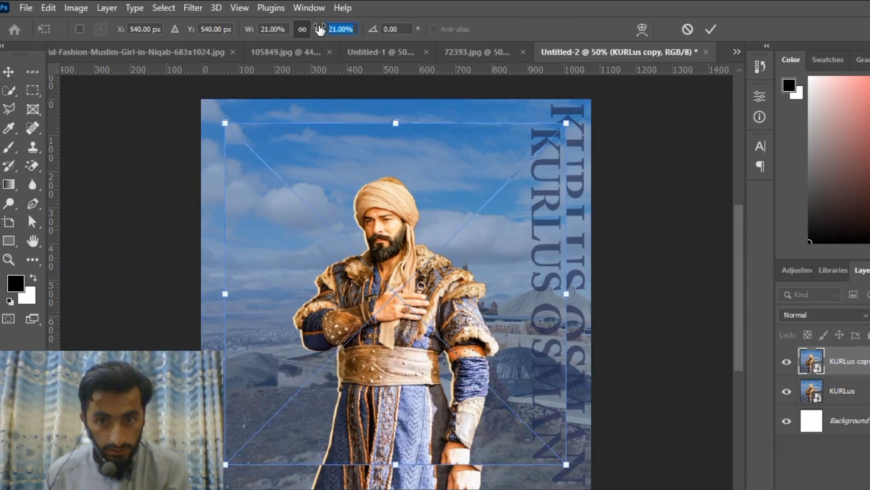
click(711, 29)
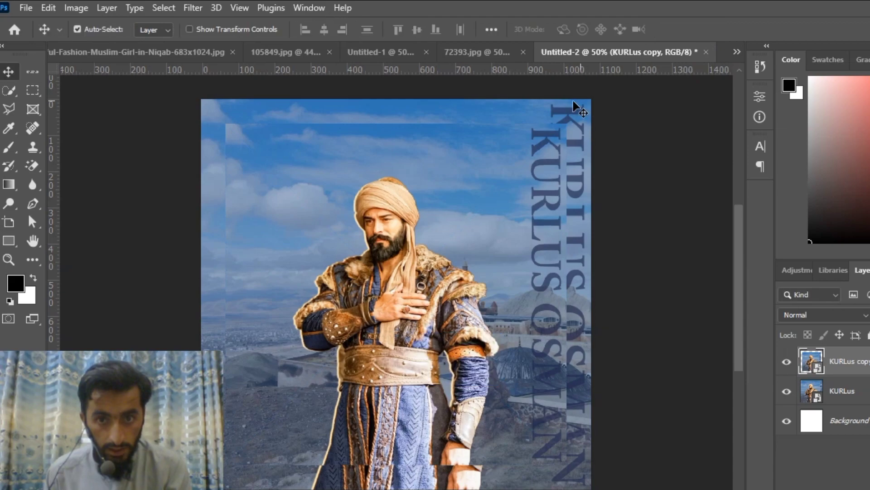
Apply a Gaussian Blur to the full-size KURLus layer beneath the smaller copy.
click(542, 114)
click(827, 397)
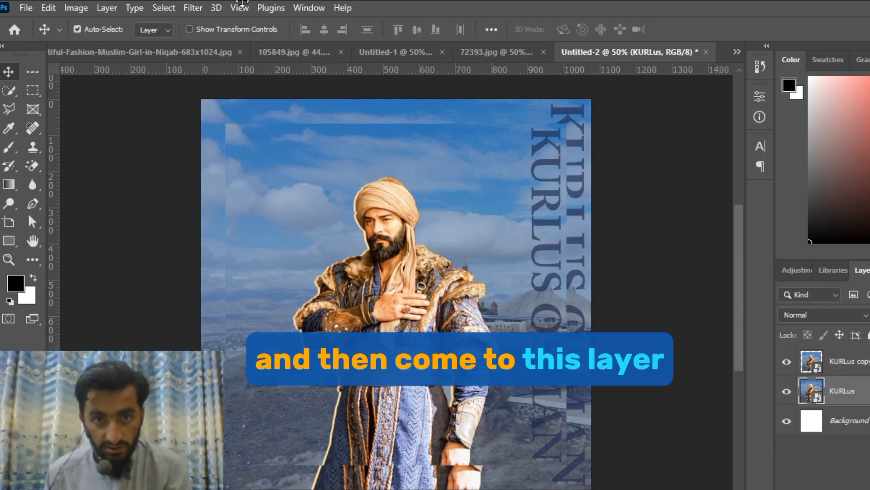
click(193, 9)
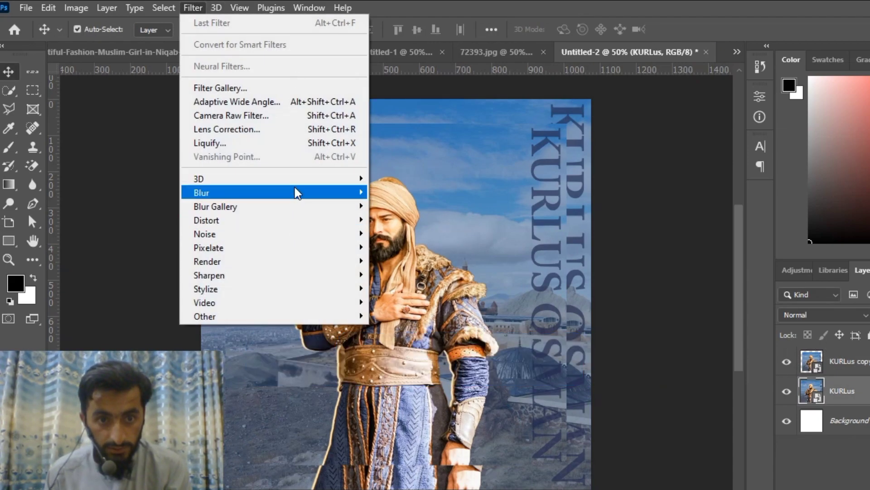
mouse_move(297, 193)
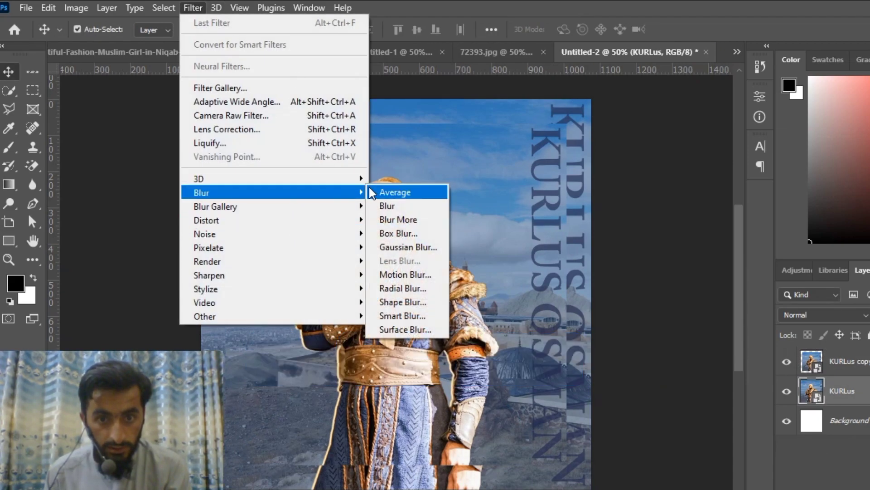
click(408, 247)
drag(798, 285, 792, 289)
key(Return)
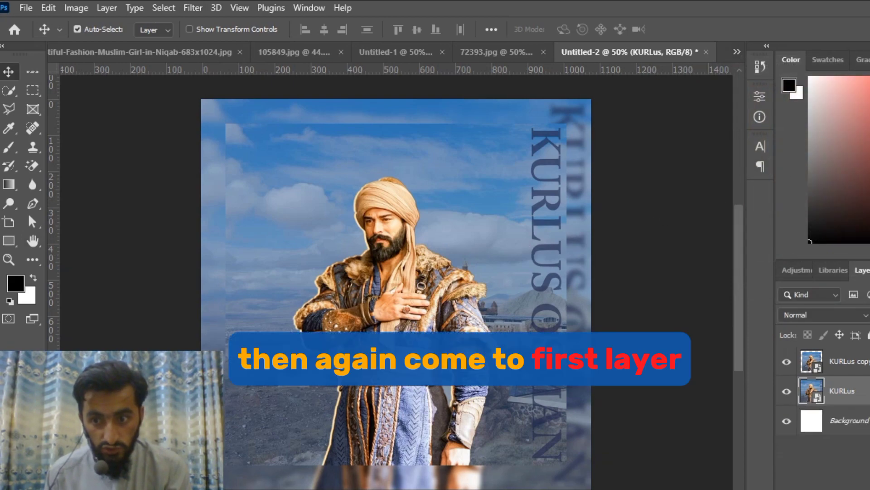
Add an inside Stroke layer style with a size of 1 px to the smaller KURLus copy layer.
click(848, 361)
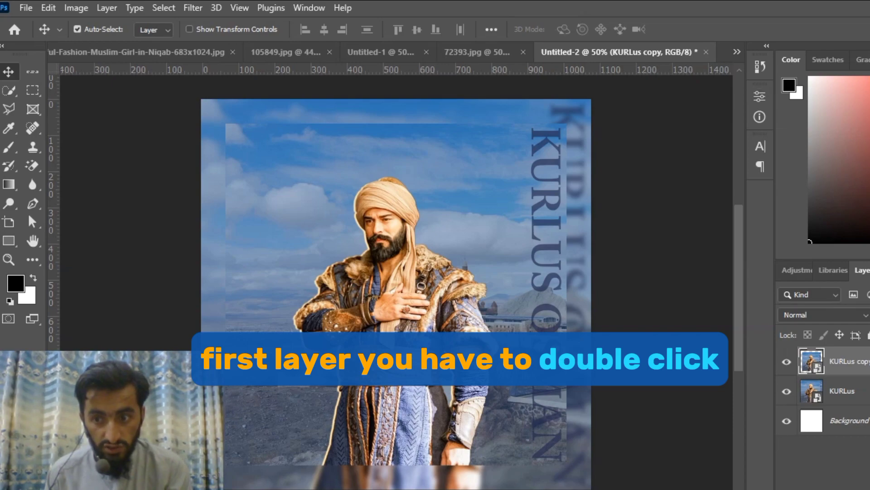
double_click(861, 361)
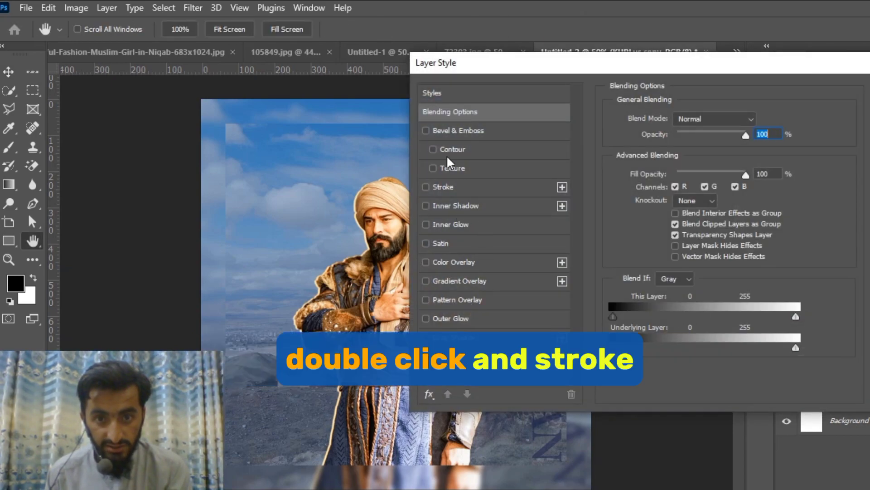
click(467, 189)
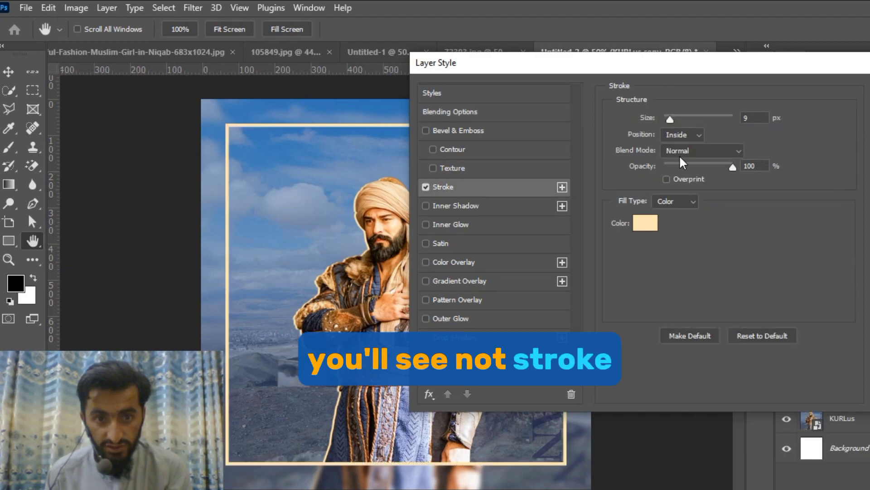
click(426, 187)
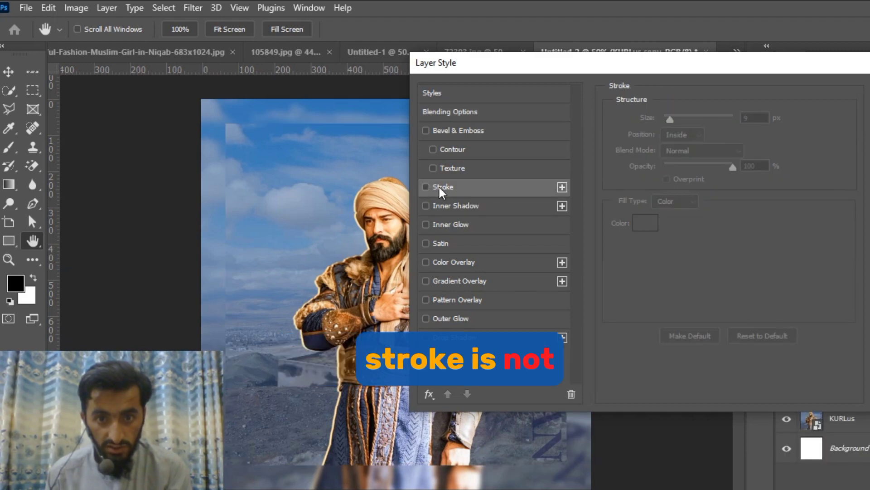
click(441, 190)
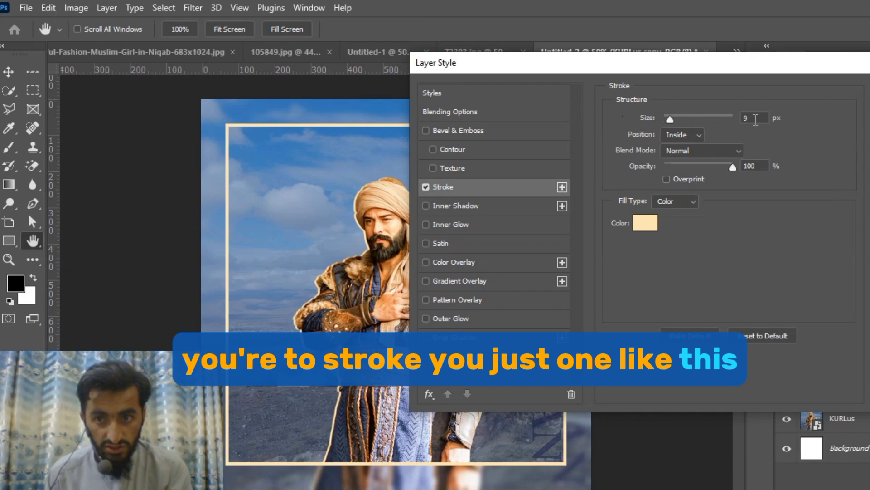
double_click(755, 120)
text(1)
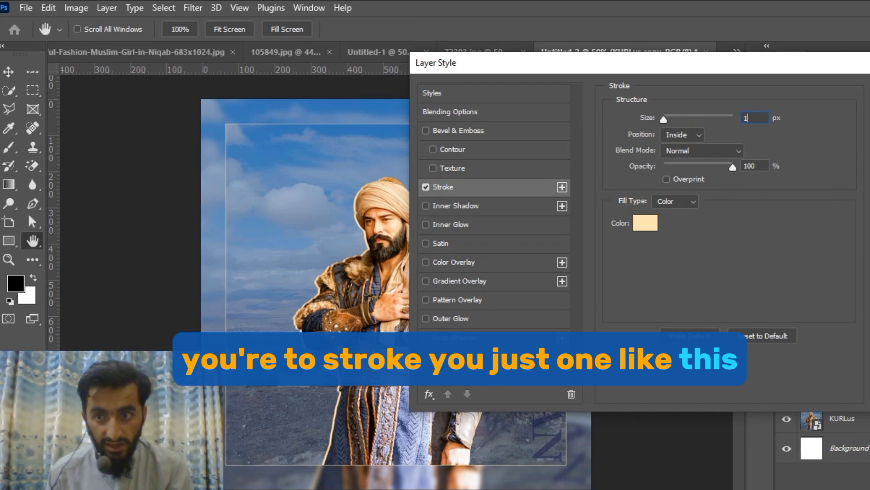
Color the copy's stroke black (000000) and add a black Darken drop shadow with 11 px distance, 6% spread and 46 px size.
click(656, 225)
click(602, 293)
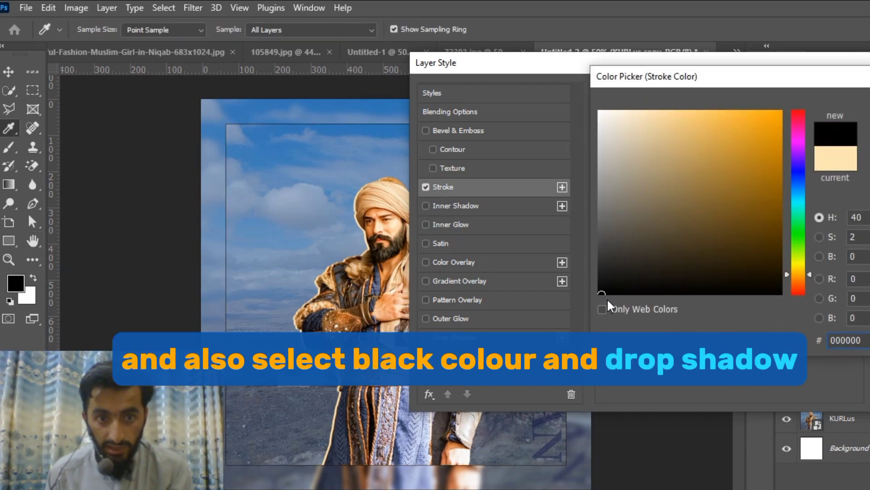
key(Return)
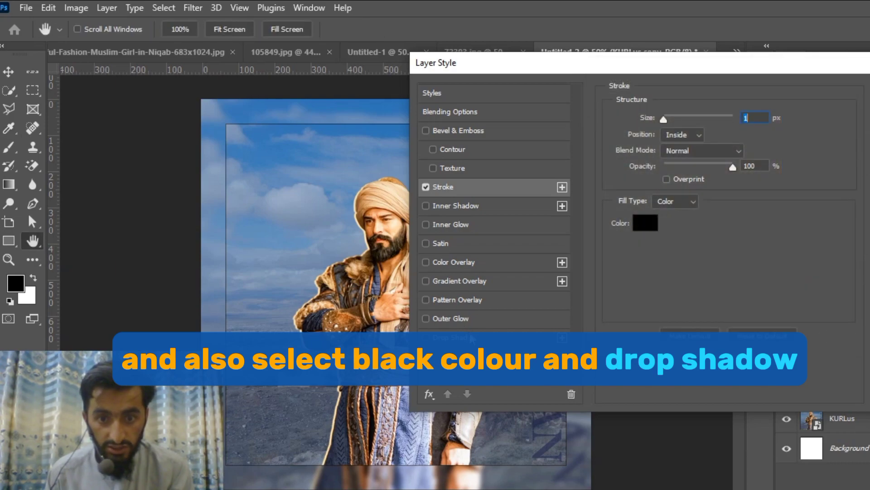
click(472, 338)
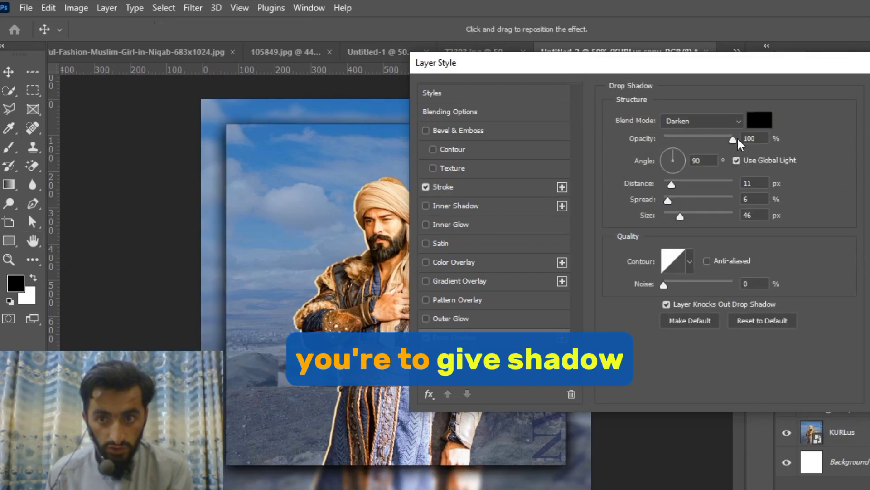
key(Return)
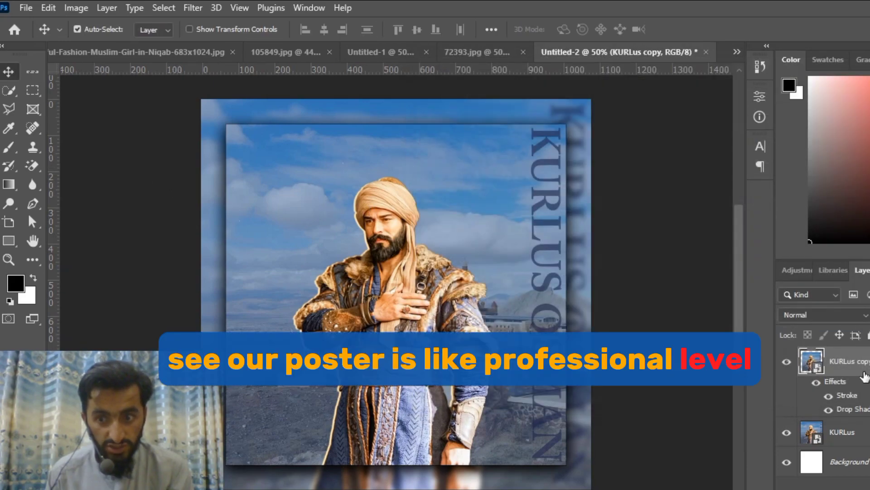
Set the Gaussian Blur smart filter radius on the full-size KURLus layer to 9.8 pixels and collapse both layers' effect lists.
click(861, 432)
click(869, 432)
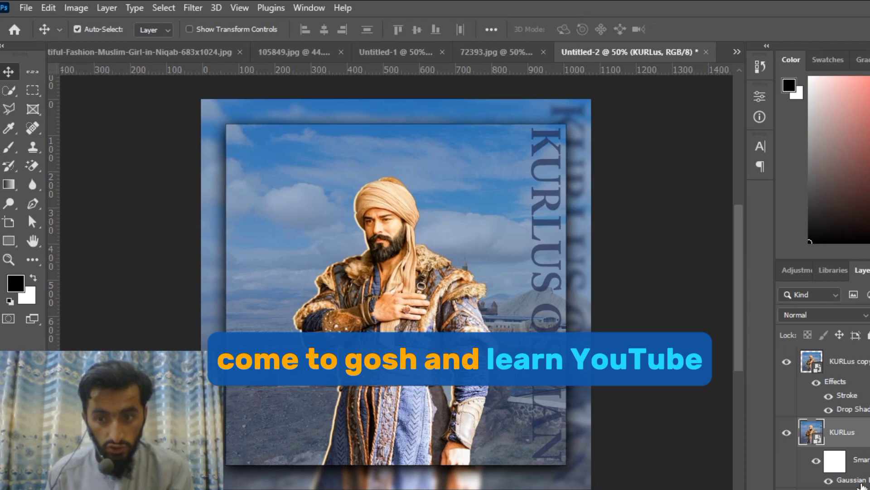
double_click(852, 480)
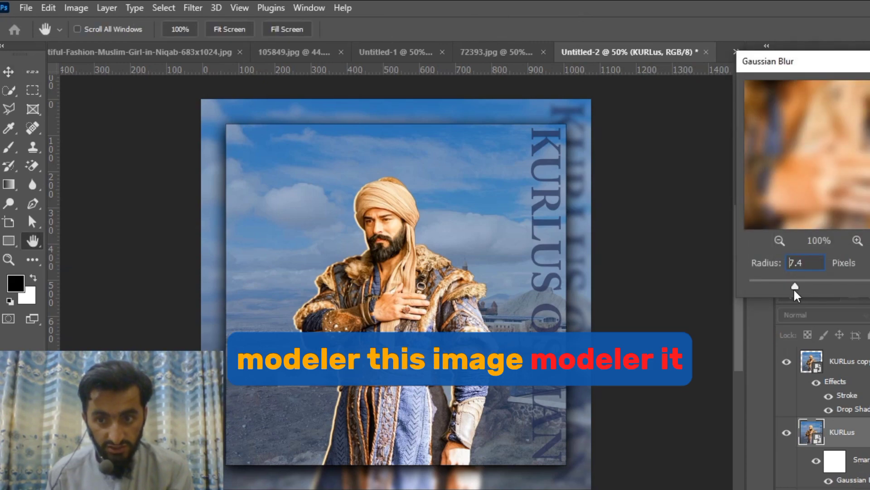
drag(795, 292, 804, 288)
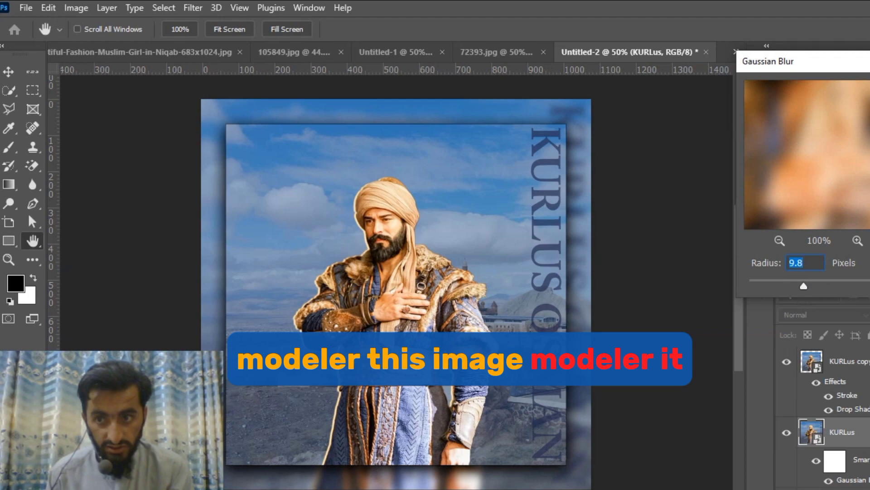
key(Return)
click(868, 432)
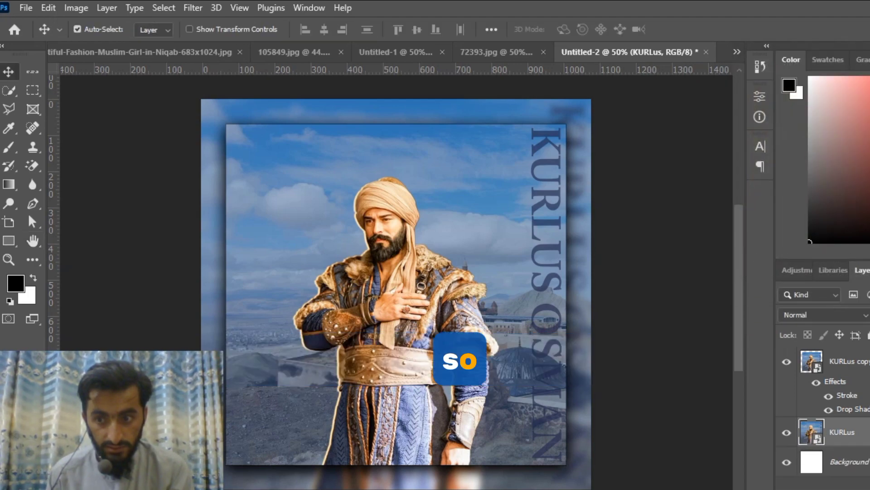
click(867, 361)
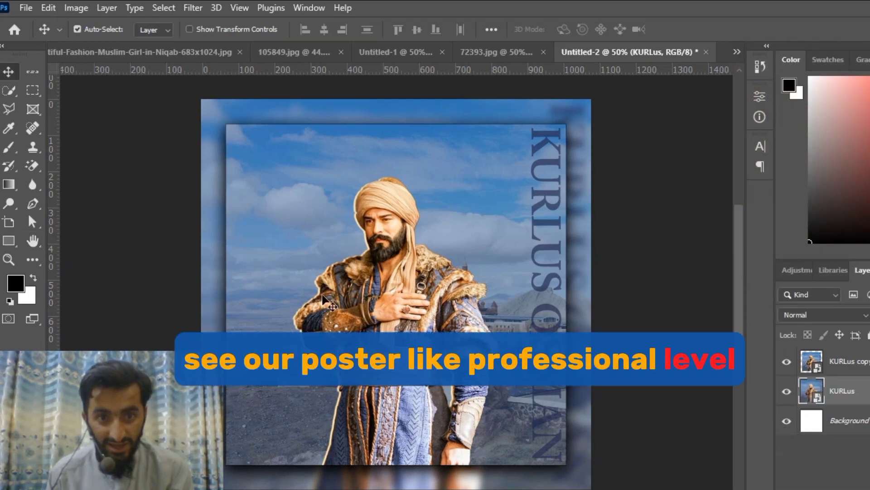